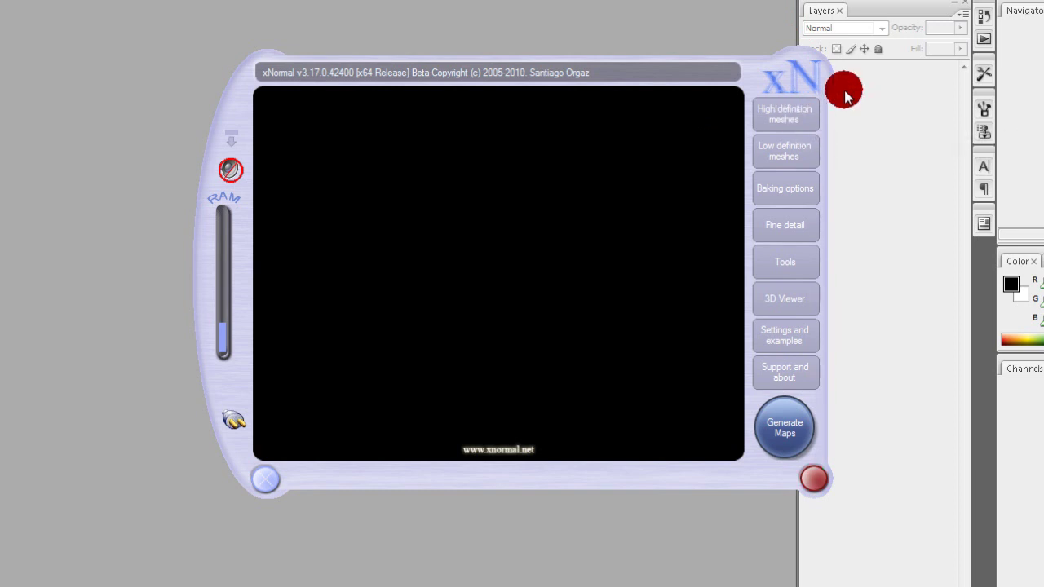
Show the high definition mesh list and examine the hi_guy.OBJ entry, the options for adding meshes and the base texture setting.
drag(496, 77, 428, 67)
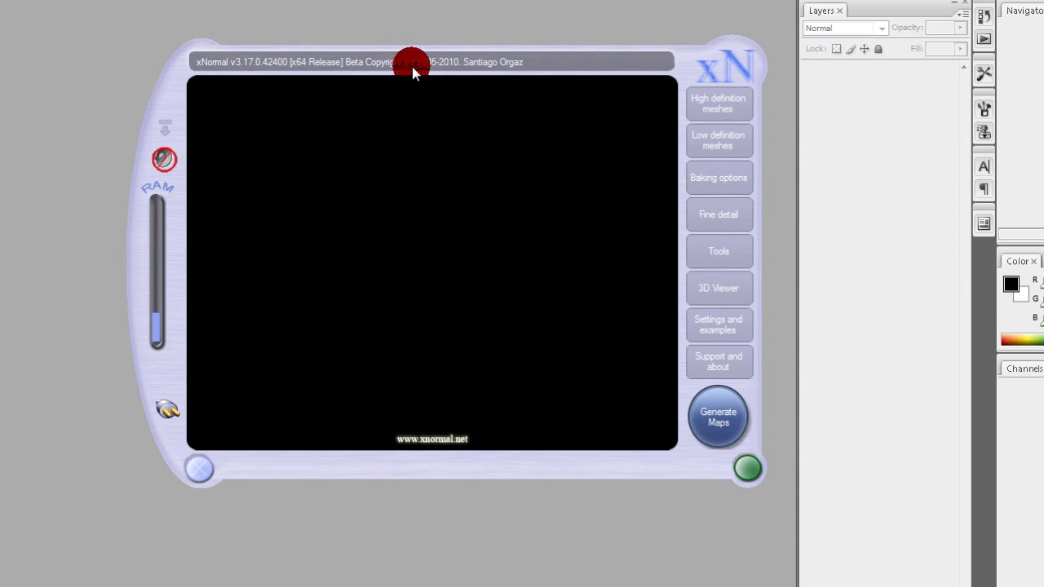
click(717, 103)
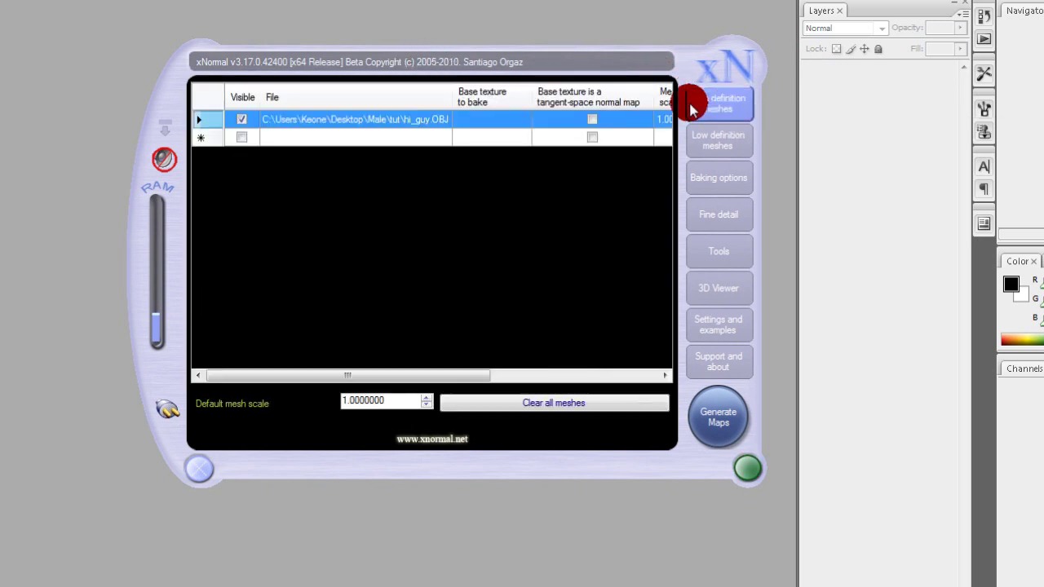
click(488, 133)
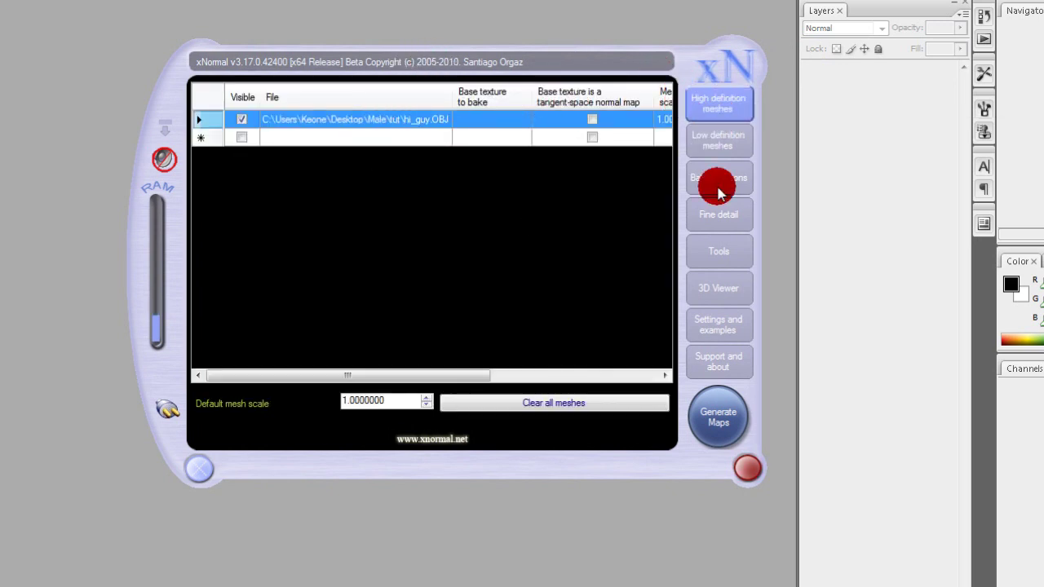
click(729, 104)
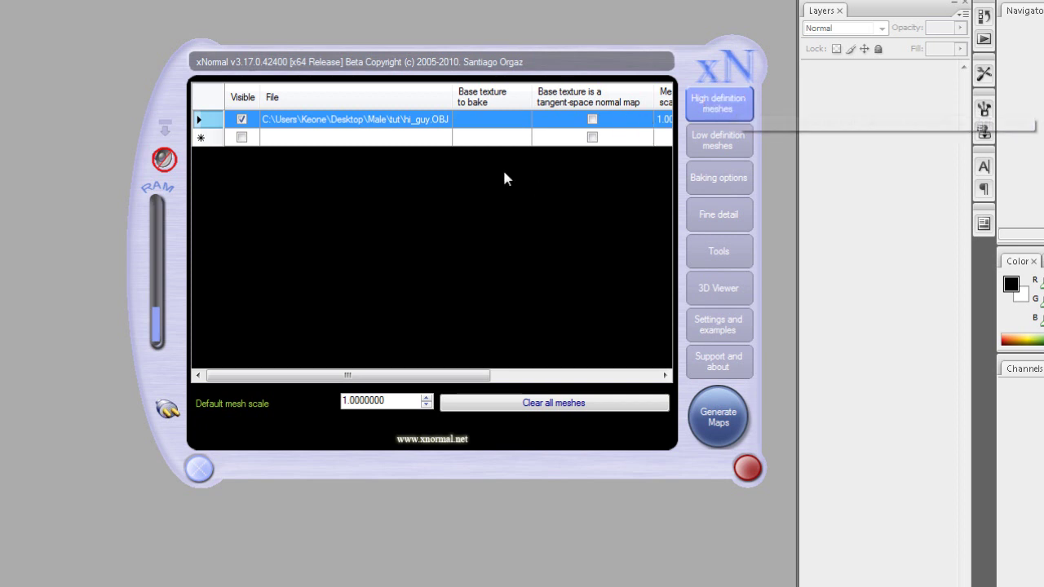
click(733, 115)
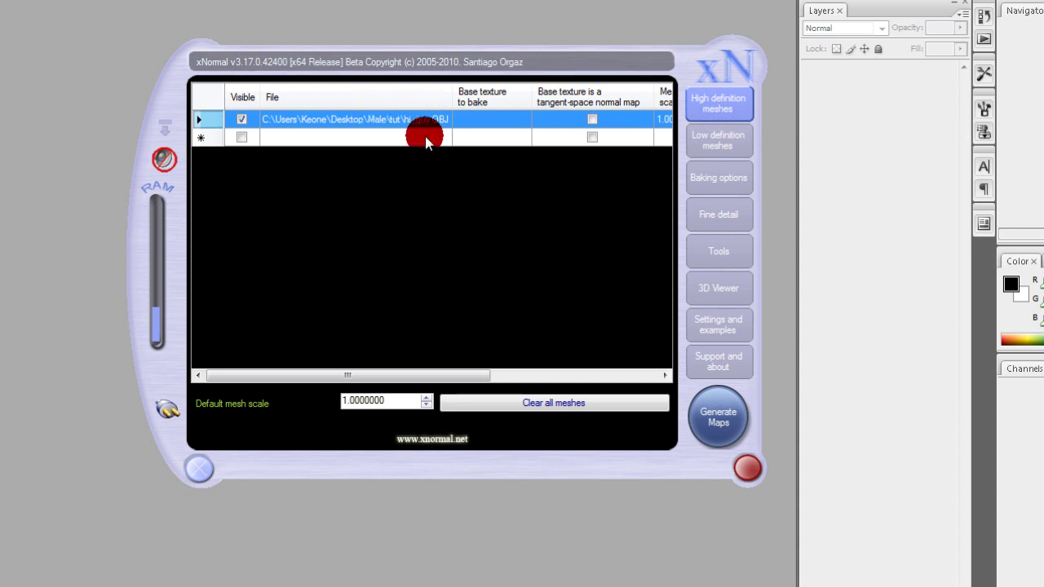
right_click(386, 196)
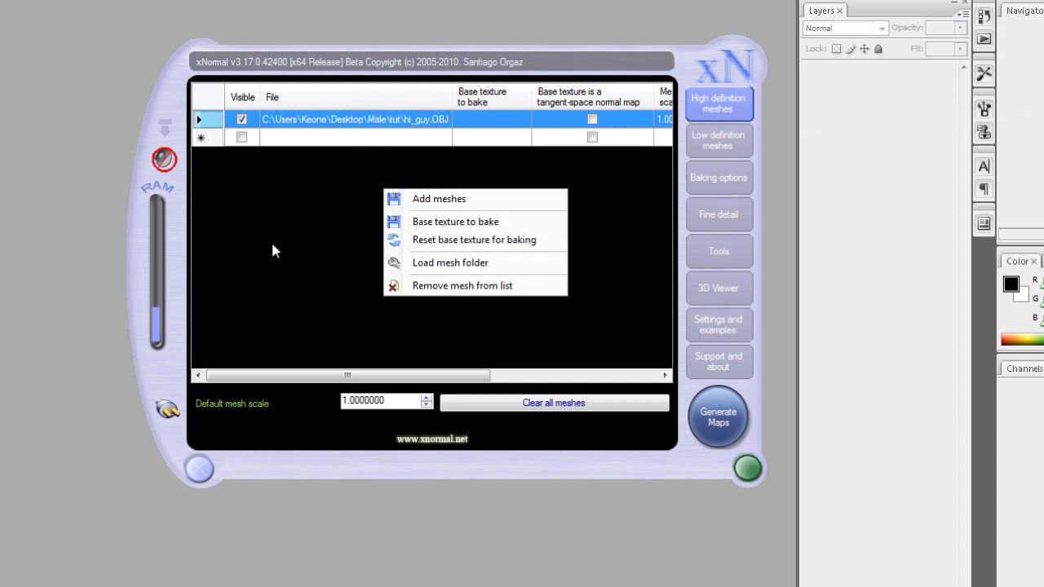
drag(330, 375, 436, 164)
click(478, 121)
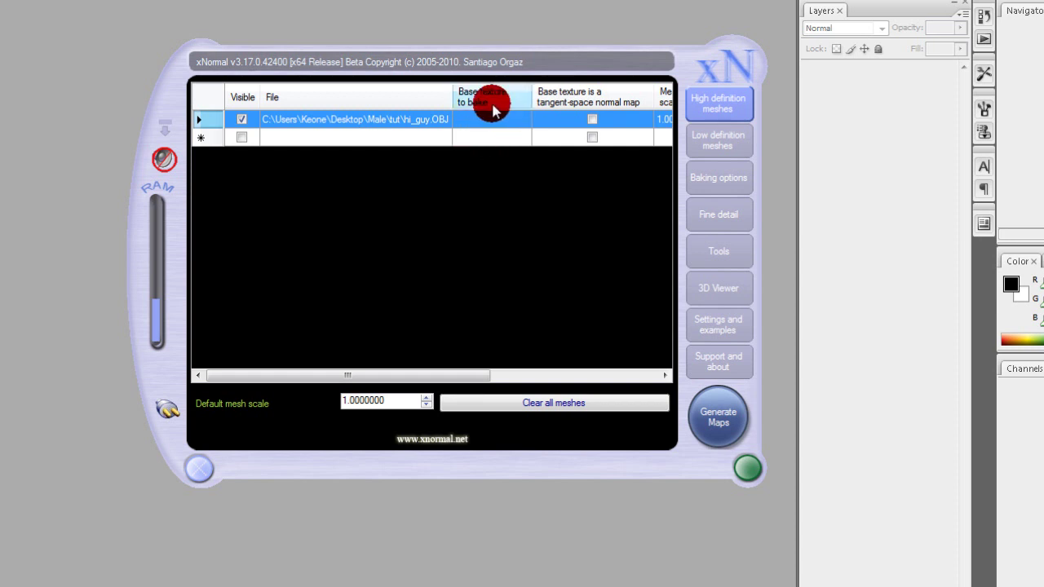
click(488, 121)
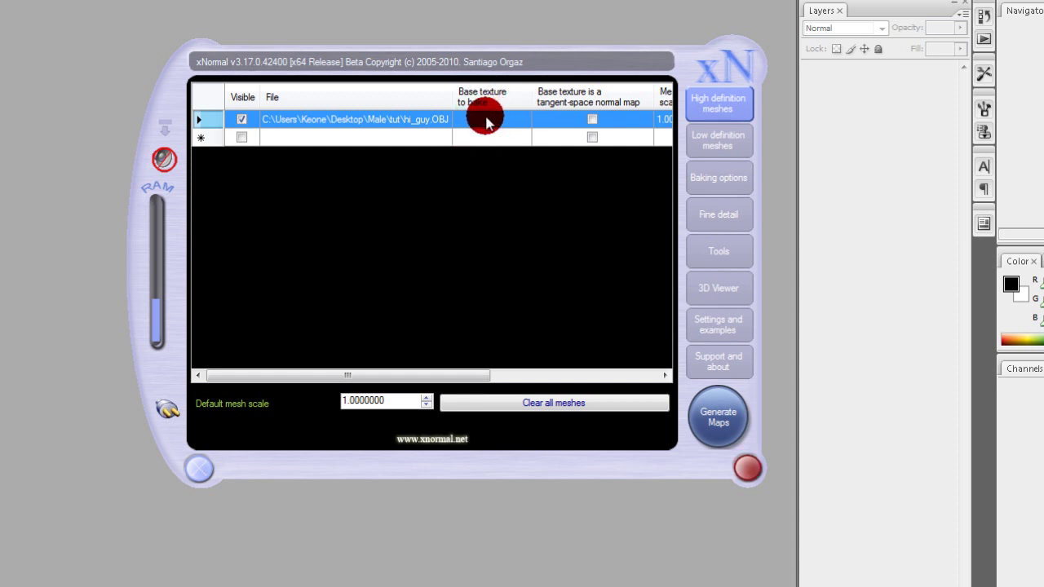
For hi_guy.OBJ, turn off Ignore per-vertex-color and set smooth normals to Average normals.
drag(433, 375, 630, 382)
click(328, 121)
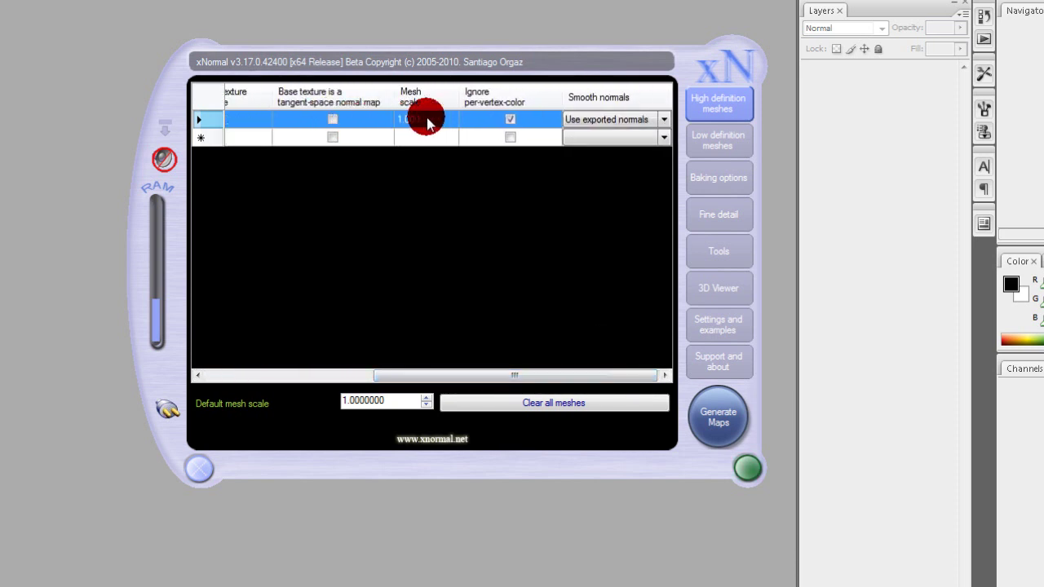
click(510, 121)
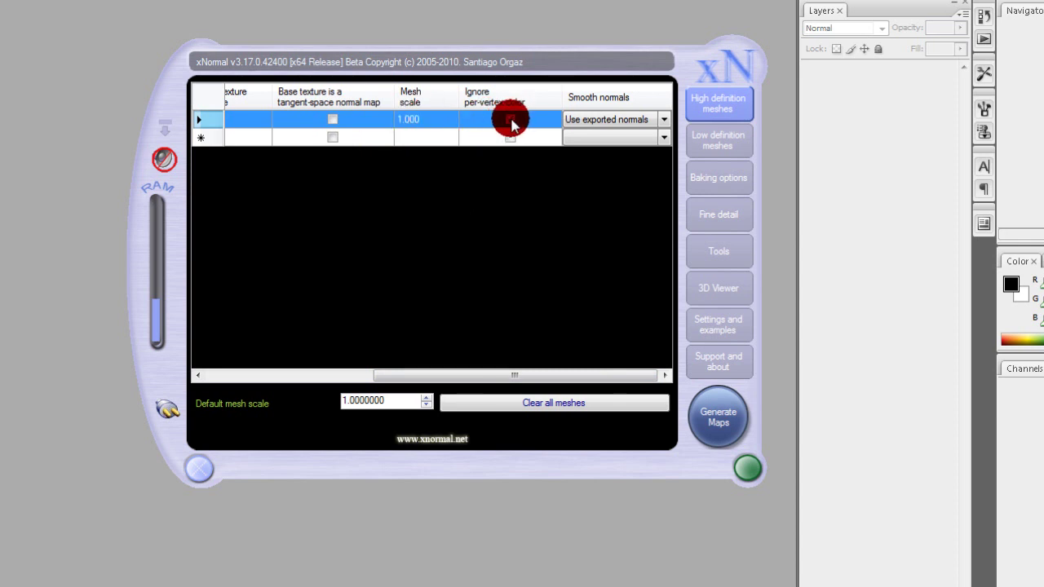
drag(496, 376, 539, 372)
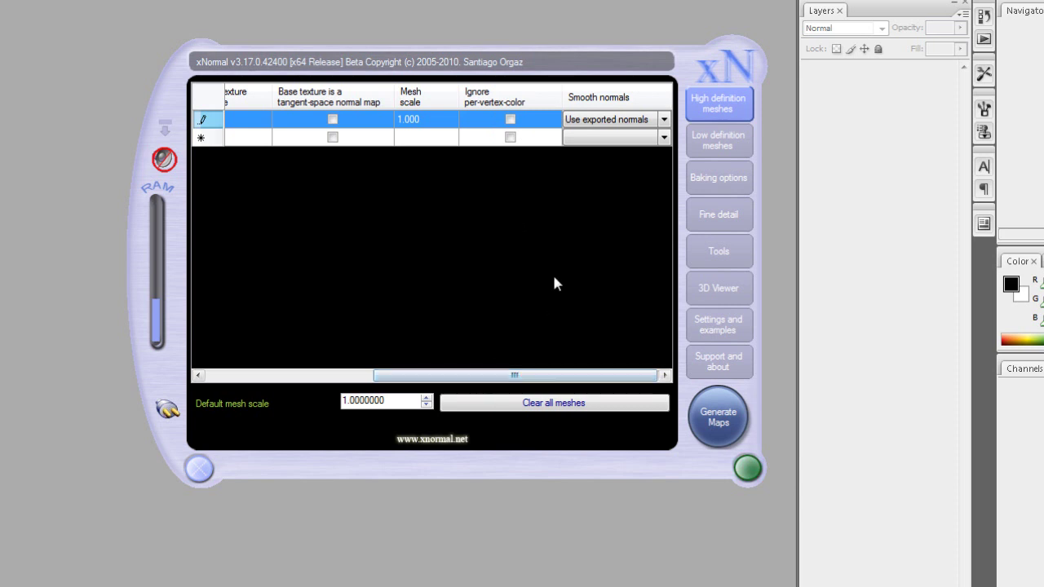
click(509, 120)
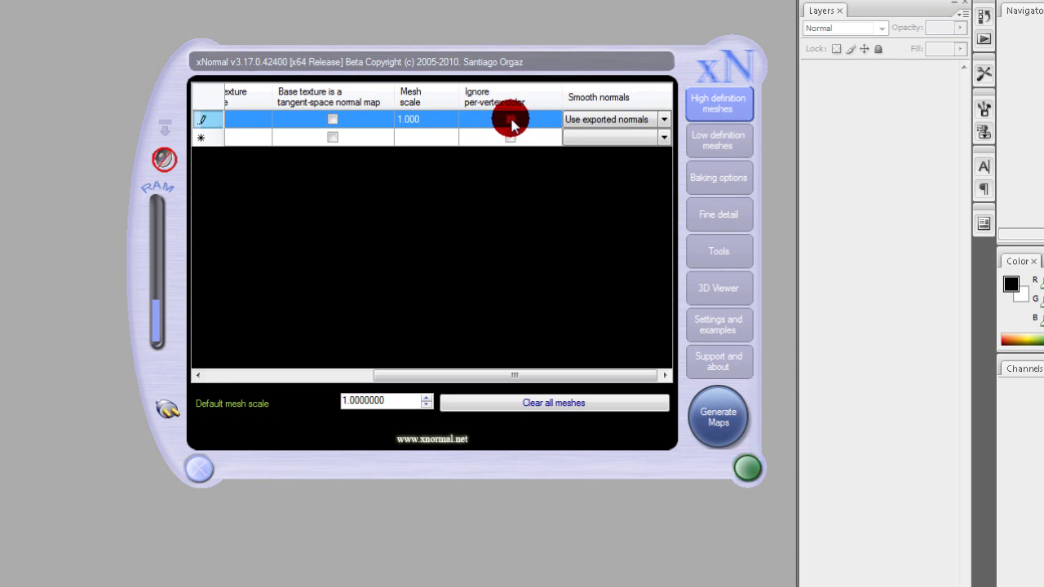
click(662, 124)
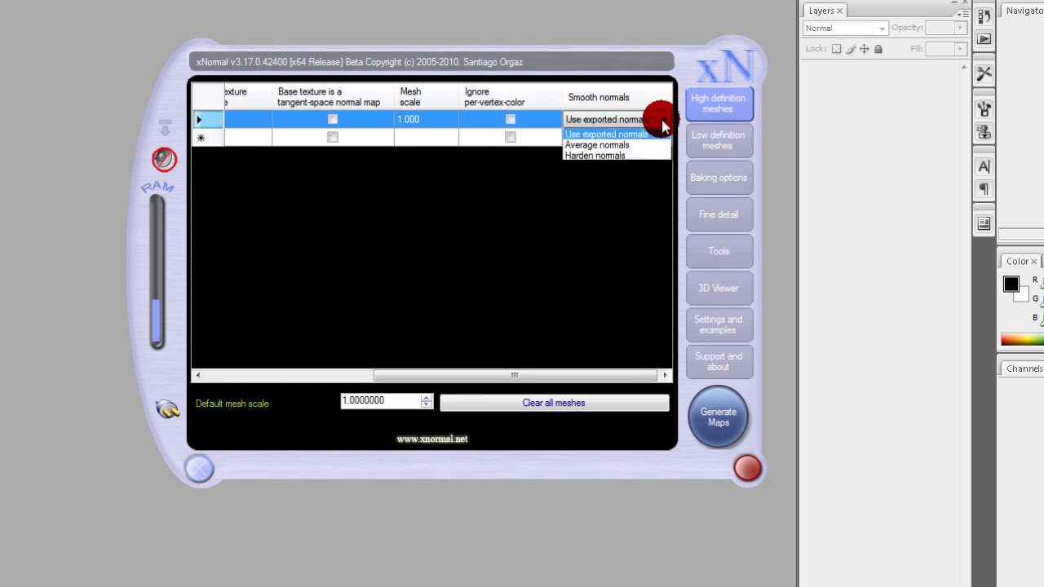
click(617, 146)
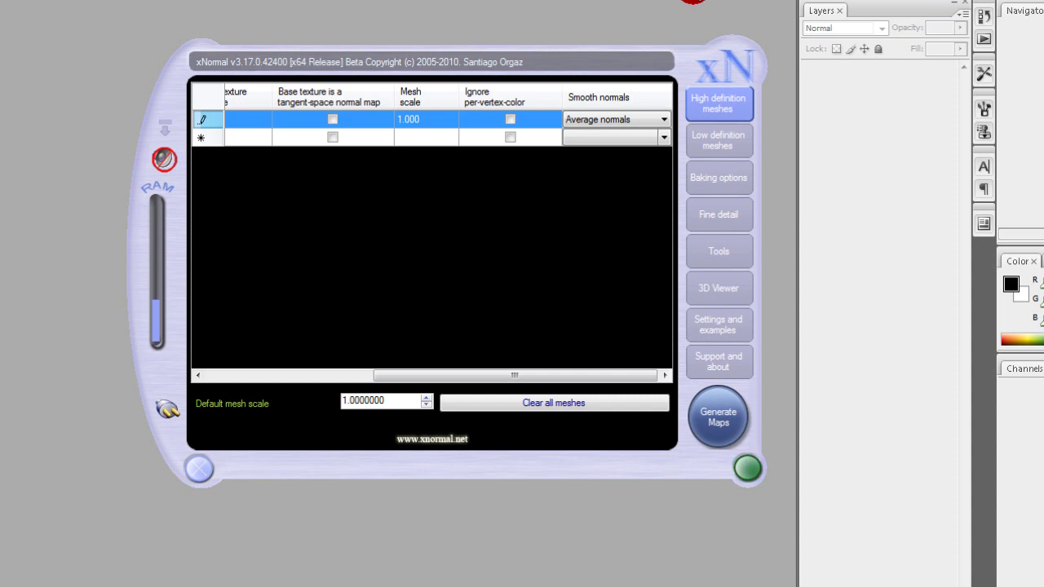
Show the low definition mesh list and examine the low_guy.obj entry's ray distances, smooth normals and Use cage settings.
click(729, 146)
drag(425, 388, 309, 385)
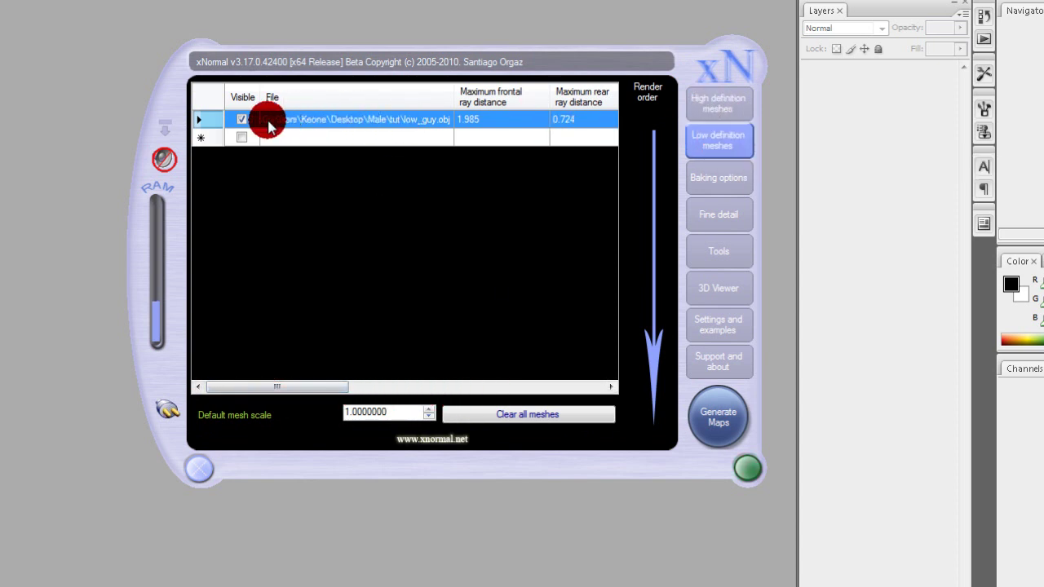
click(418, 122)
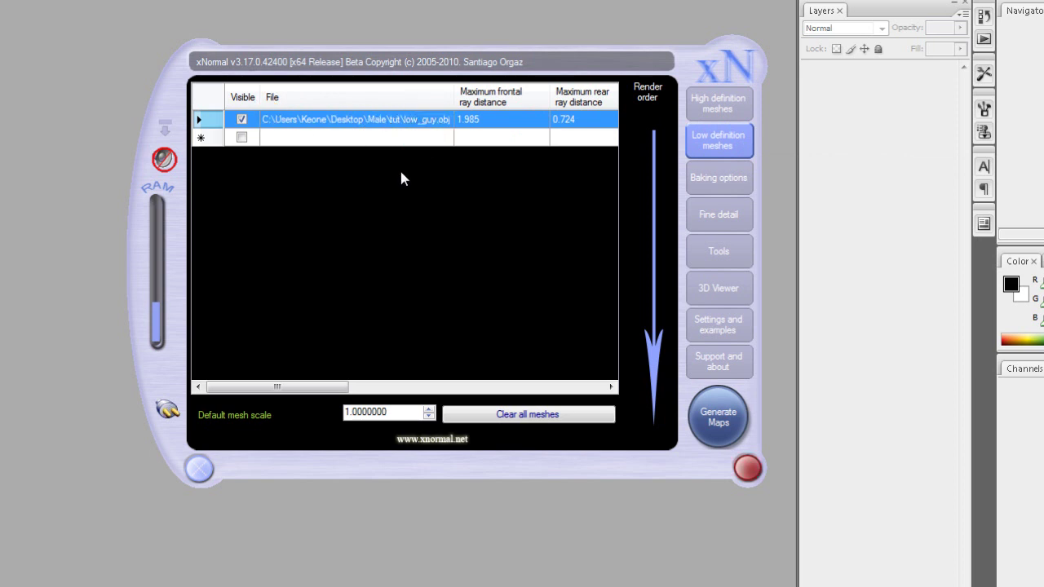
drag(309, 385, 437, 387)
click(438, 117)
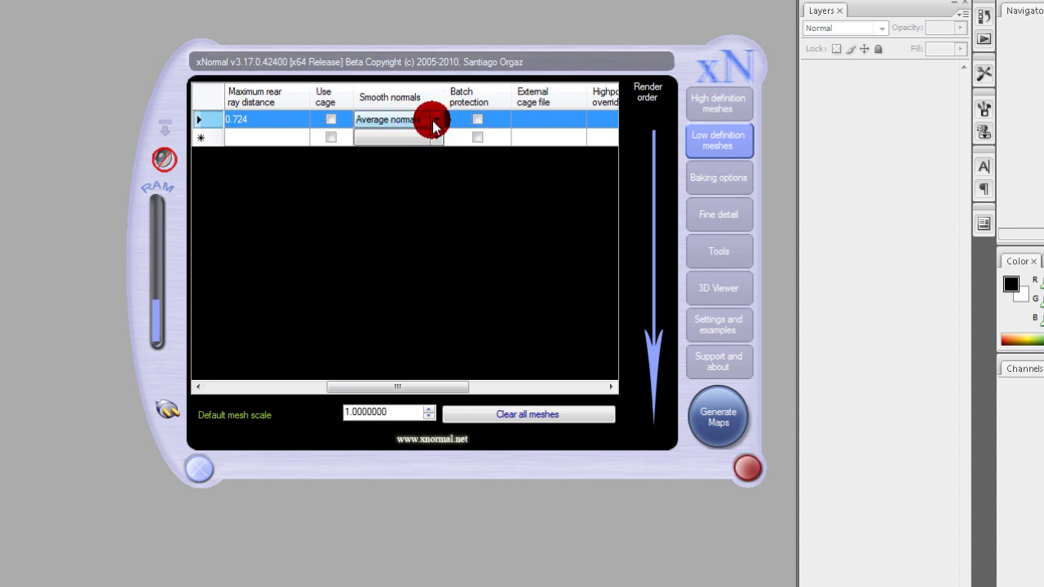
click(435, 121)
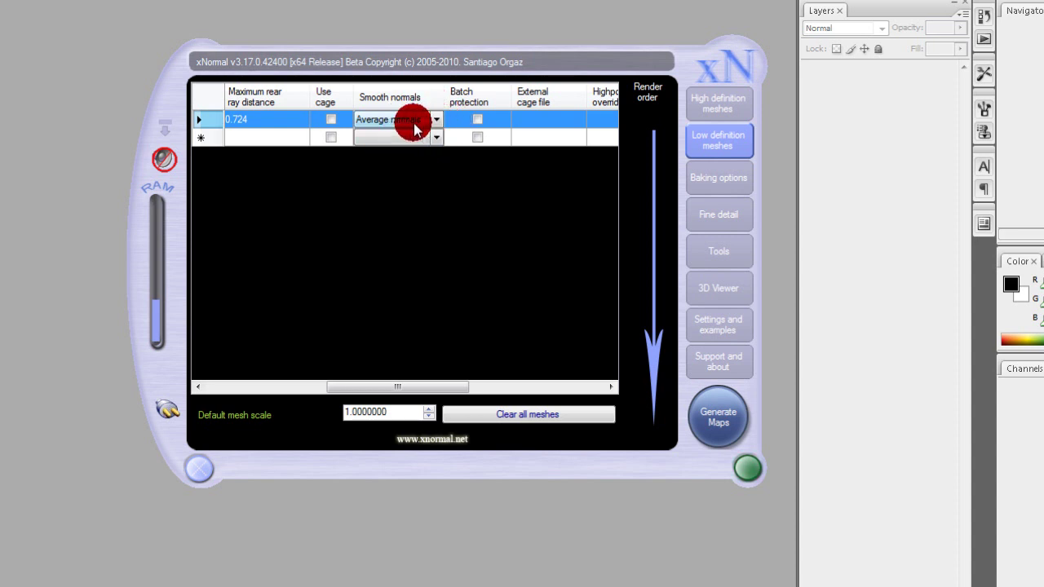
click(431, 121)
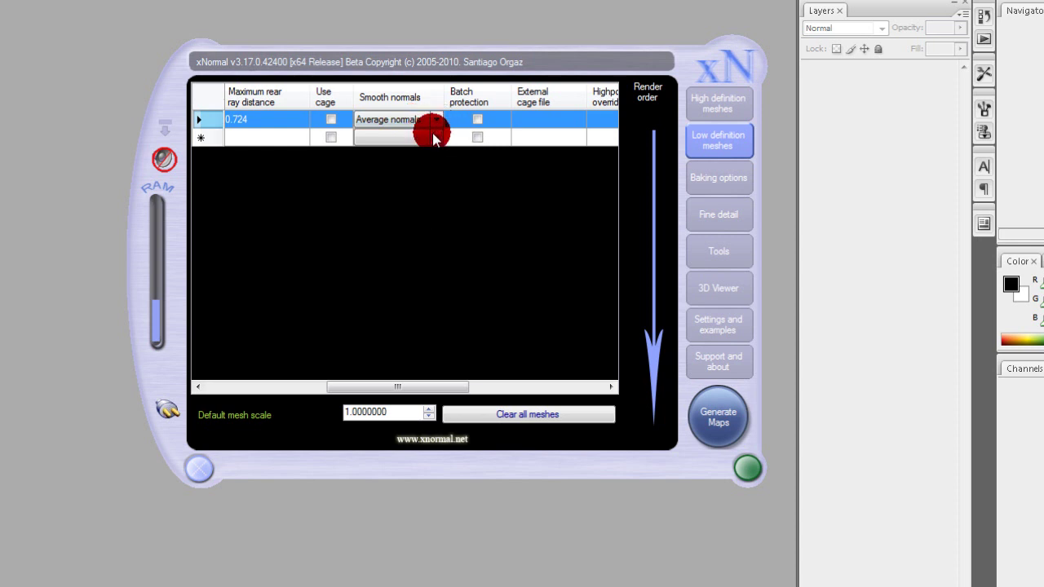
click(402, 371)
click(331, 120)
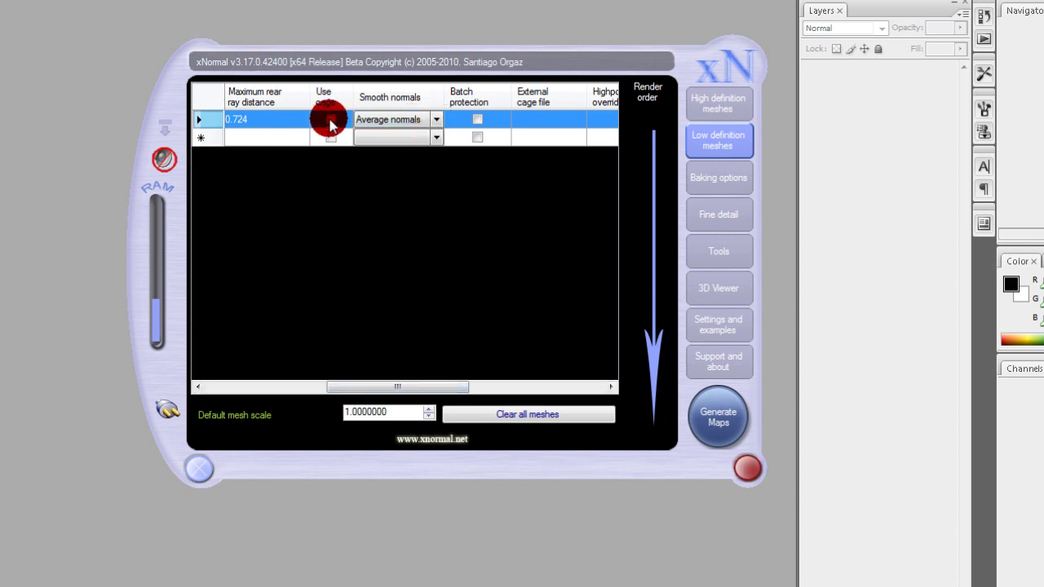
click(361, 53)
click(330, 121)
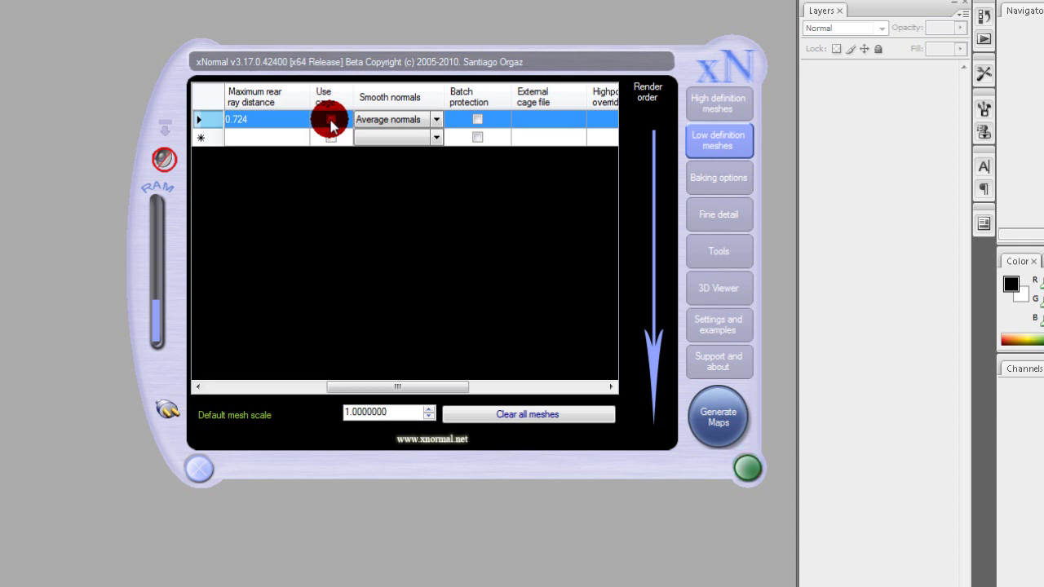
click(331, 119)
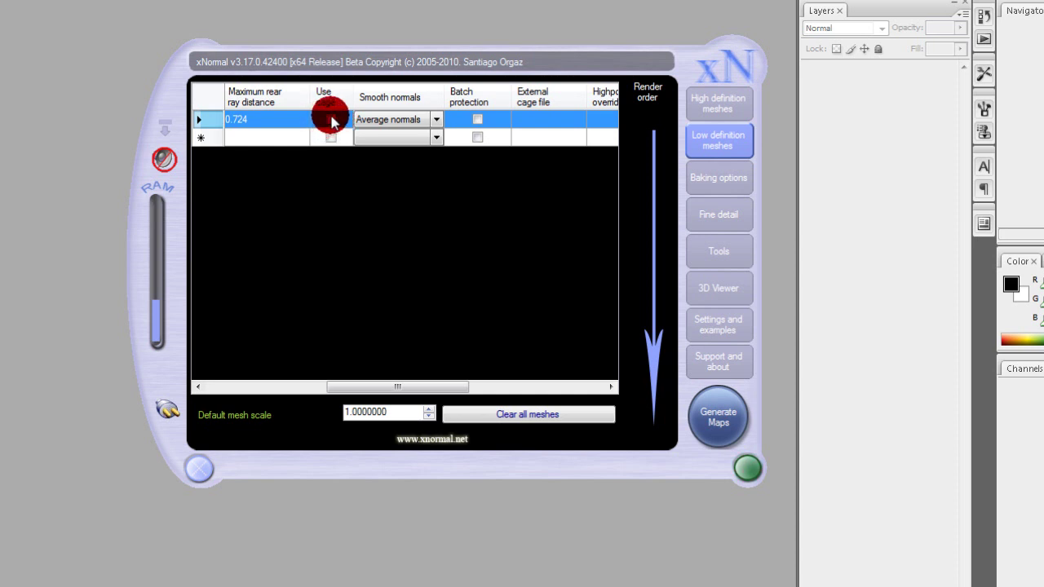
Examine the highpoly normals override, mesh scale and Match UVs settings of low_guy.obj.
drag(433, 386, 548, 386)
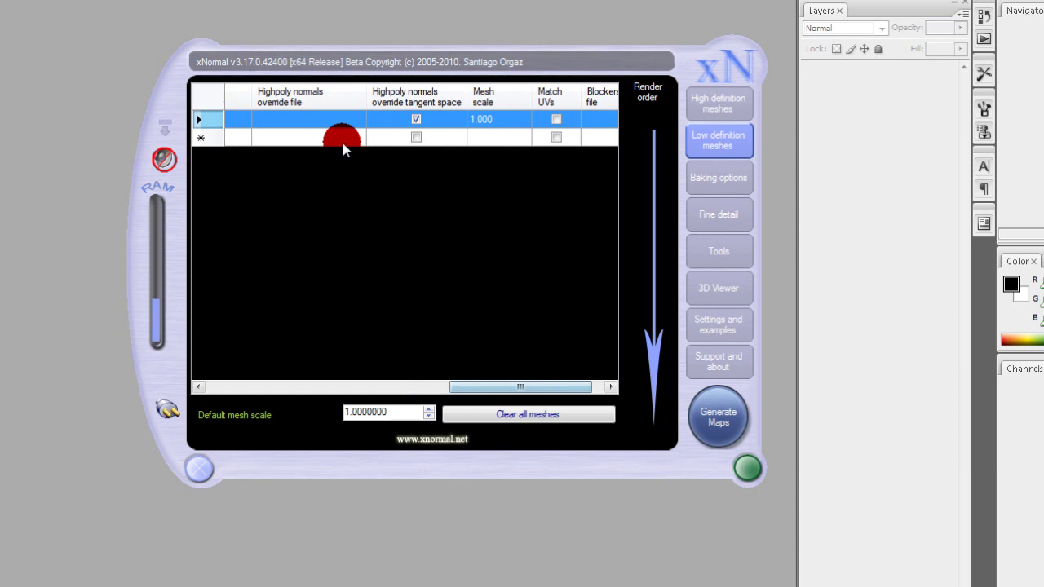
click(296, 124)
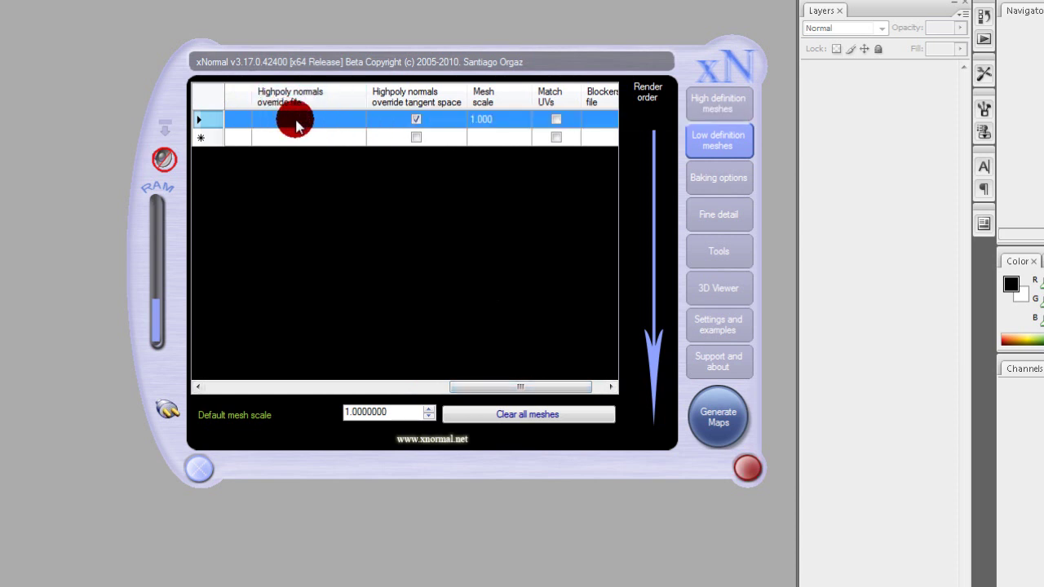
click(416, 120)
drag(464, 386, 516, 385)
click(453, 119)
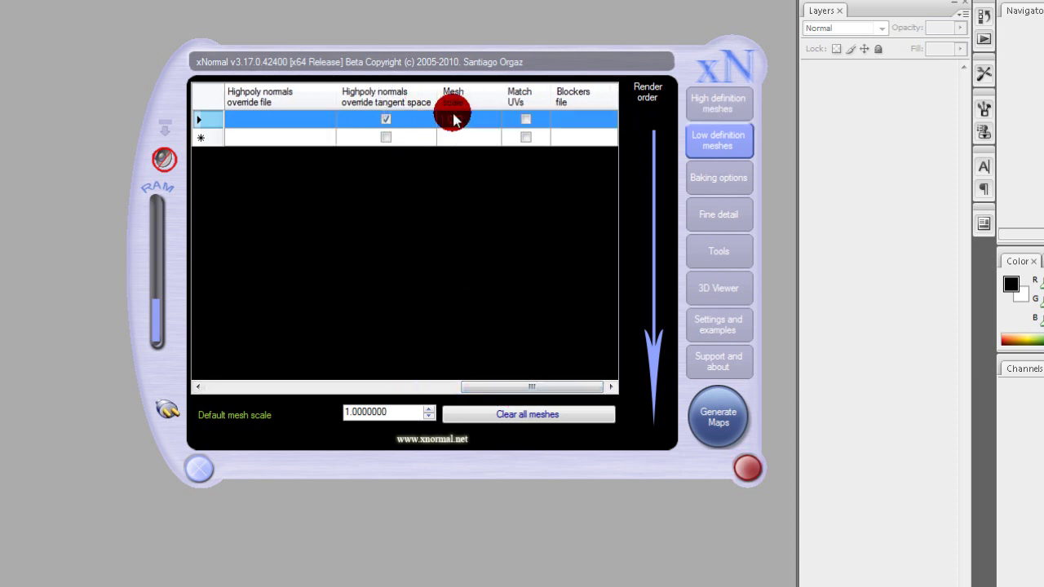
click(527, 120)
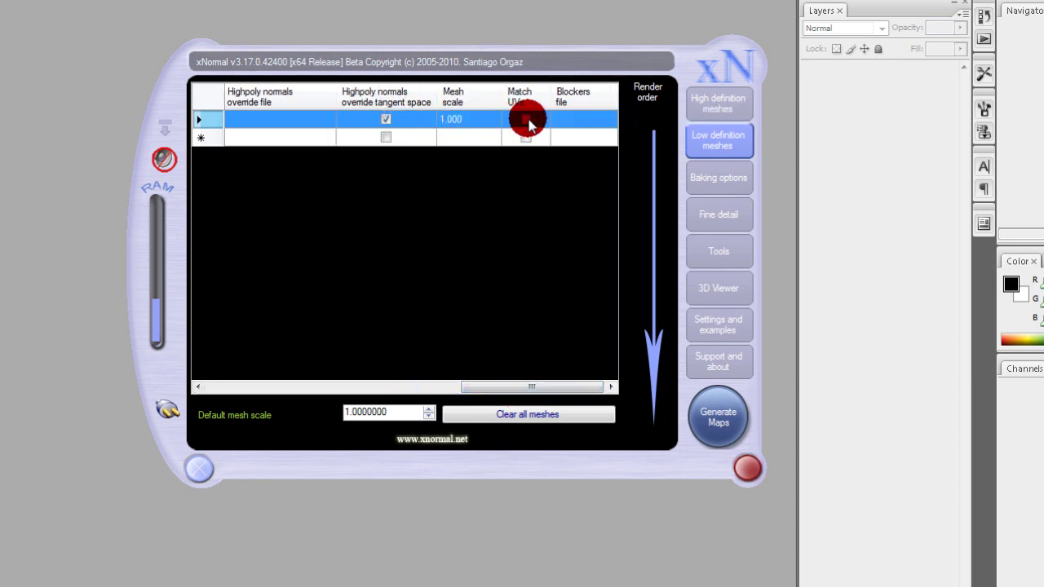
drag(506, 387, 232, 376)
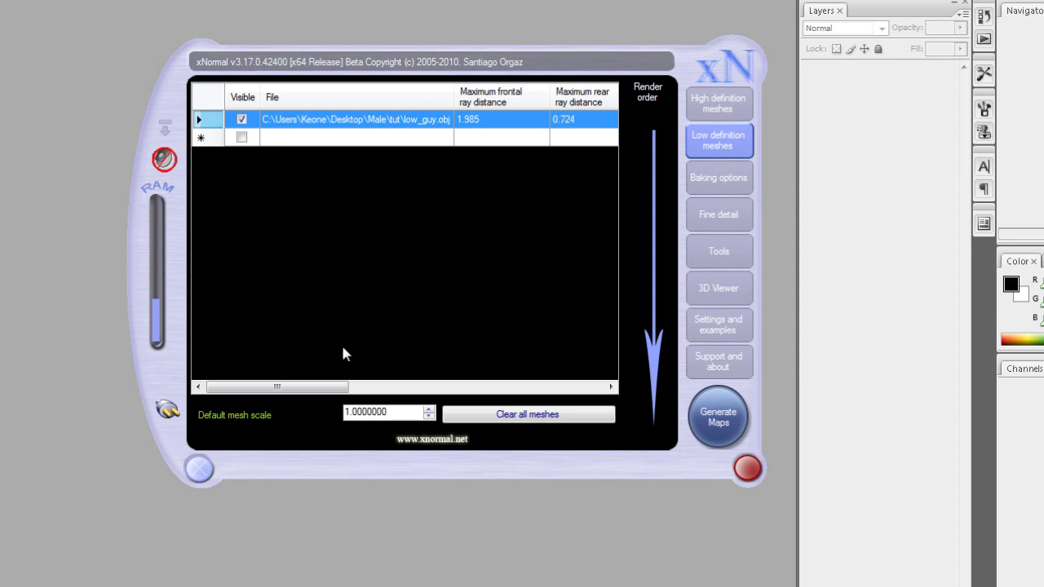
drag(318, 386, 347, 390)
Open the Ray distance calculator for low_guy.obj, close it, and check the ray distances in the low definition mesh list.
click(720, 256)
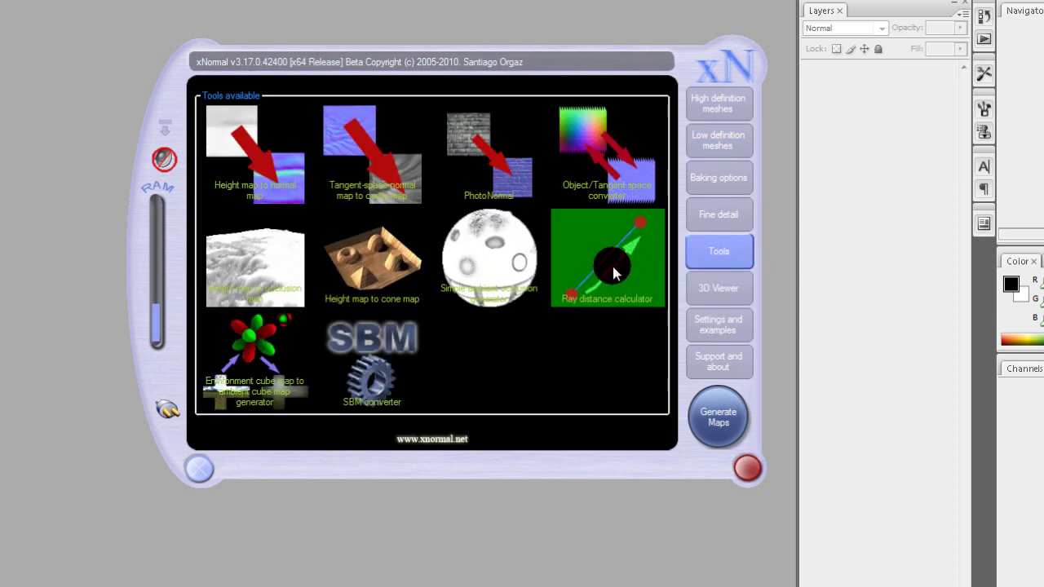
click(607, 265)
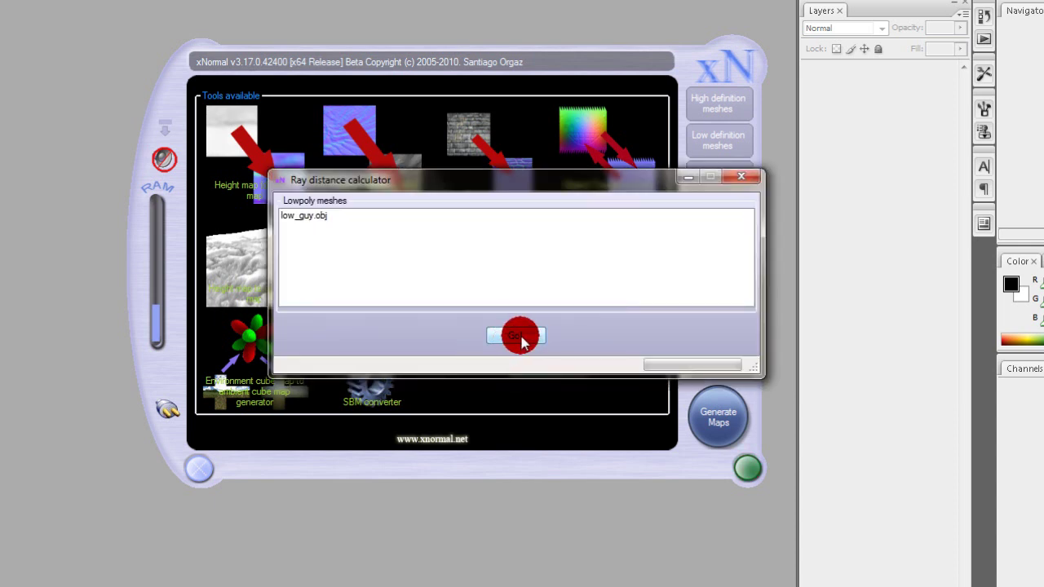
click(520, 338)
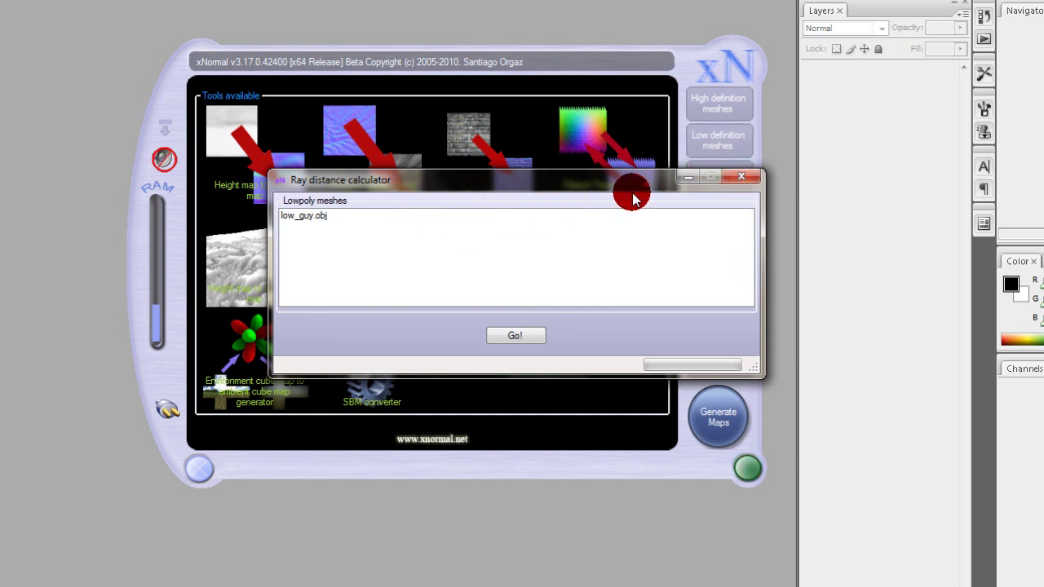
click(742, 179)
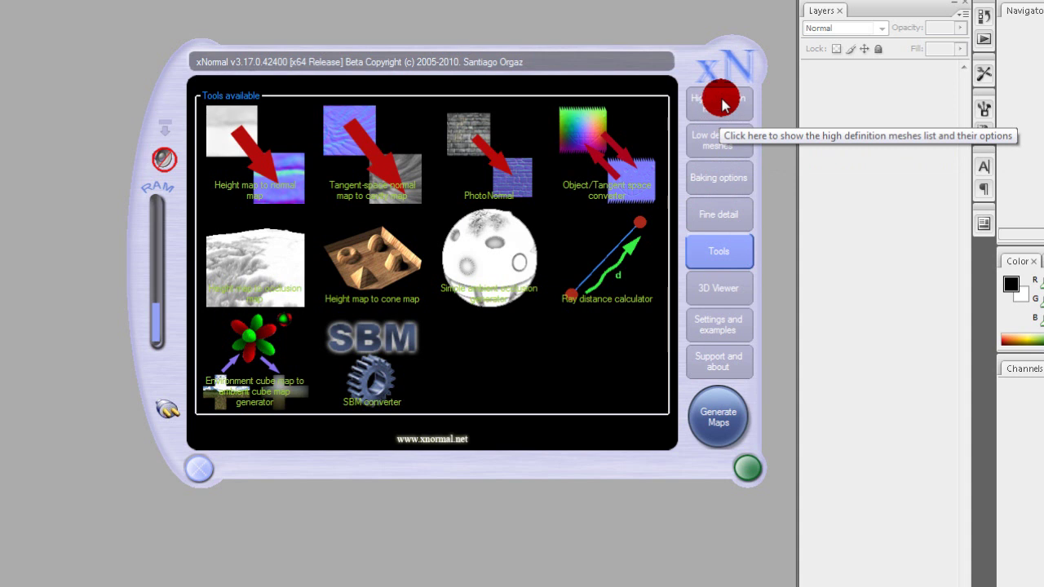
click(712, 136)
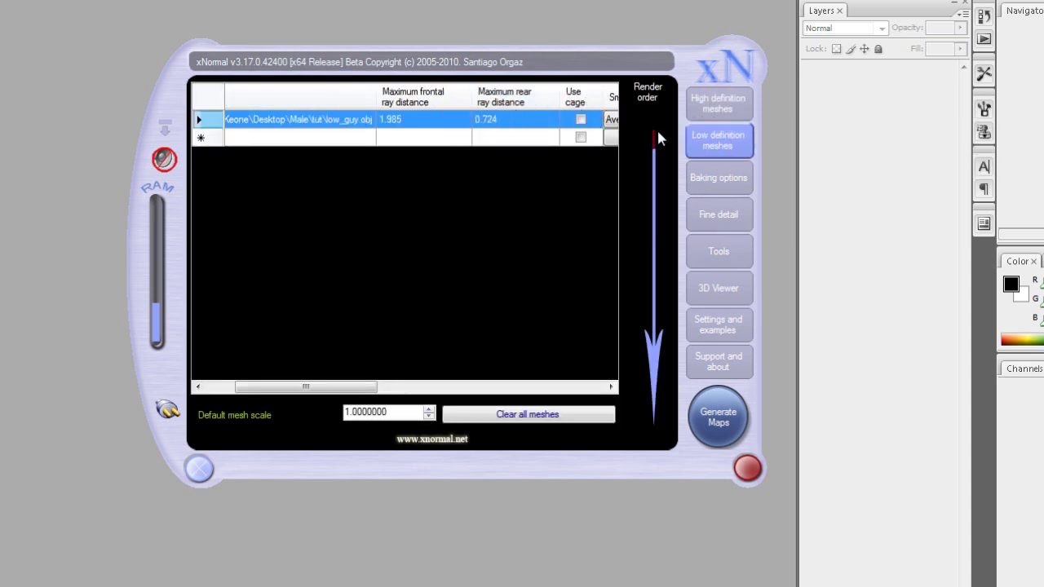
Show the baking options and deselect Ambient occlusion from the maps to render.
click(721, 173)
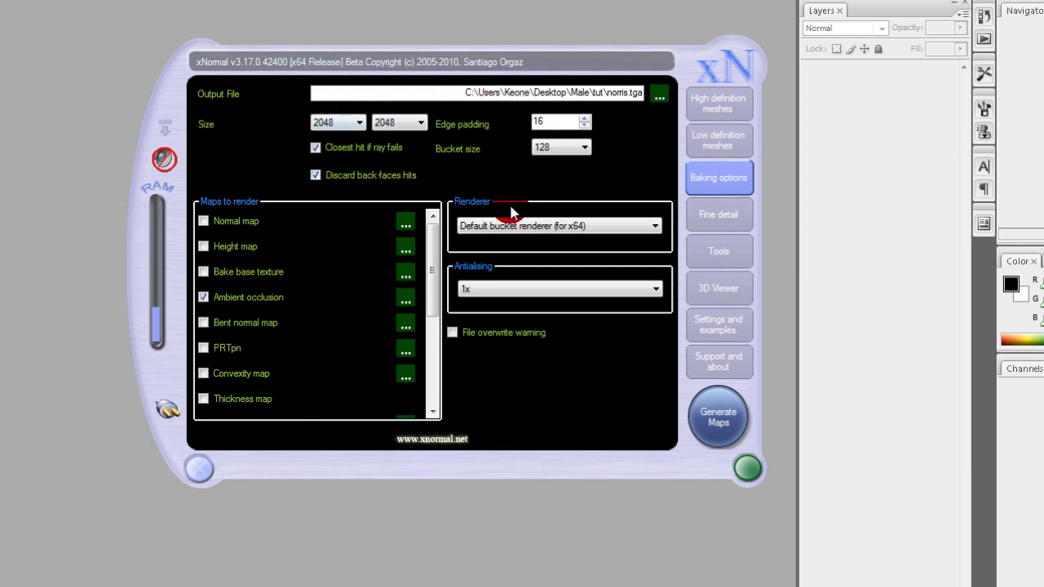
click(206, 295)
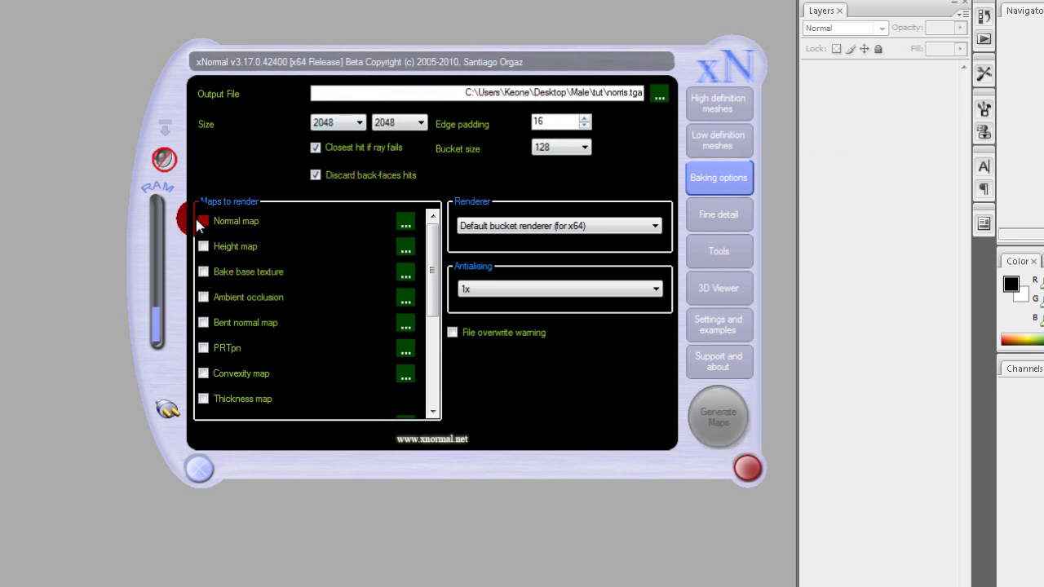
drag(430, 253, 432, 215)
Open the output file chooser, examine its TGA save type and the maps in the tut folder, and cancel without saving.
click(657, 93)
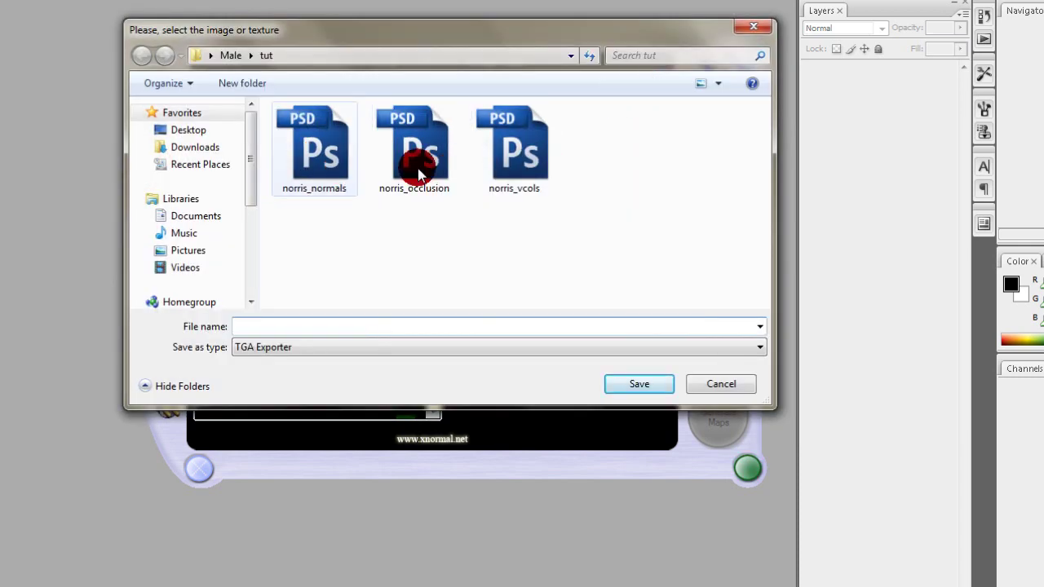
click(277, 328)
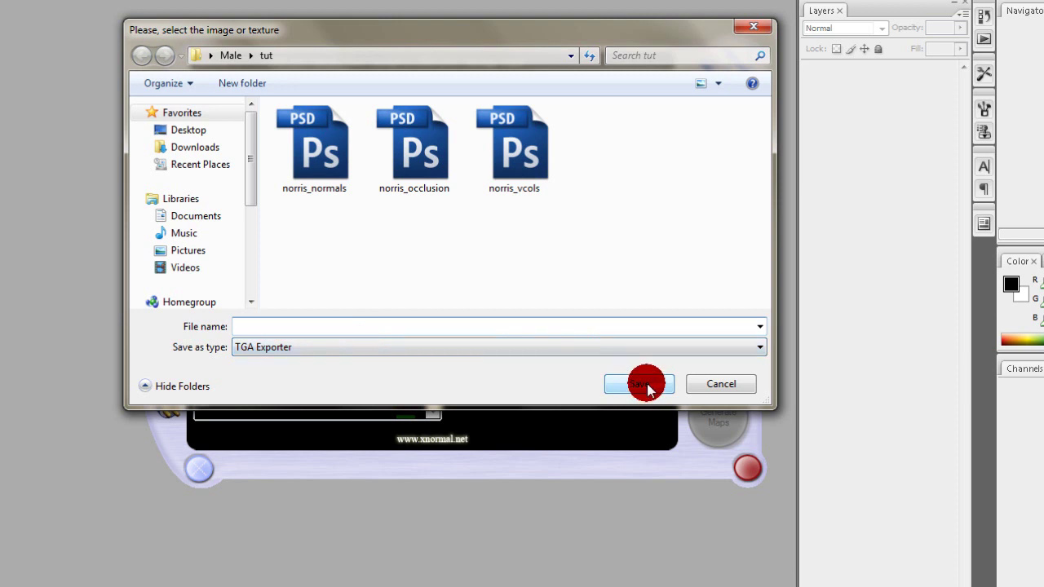
click(743, 385)
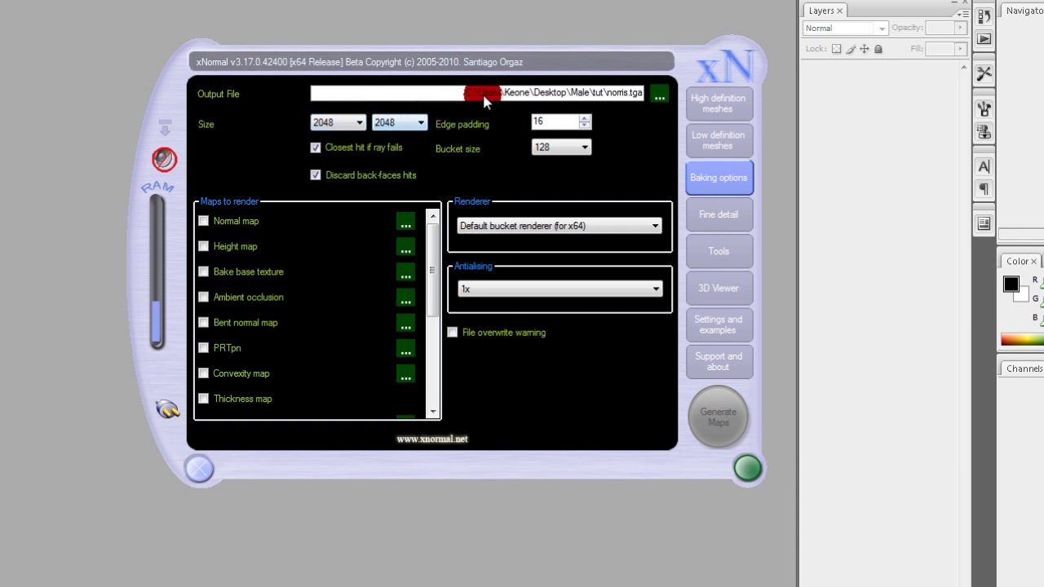
Examine the available map sizes, edge padding, Closest hit if ray fails, Discard back-faces hits and bucket size in the baking options.
click(350, 122)
click(347, 123)
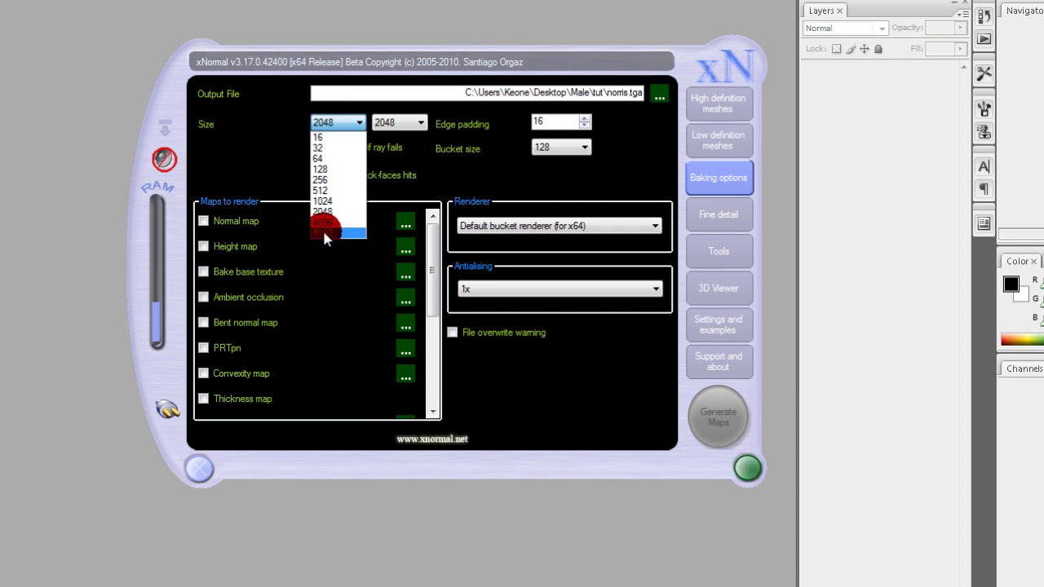
click(447, 180)
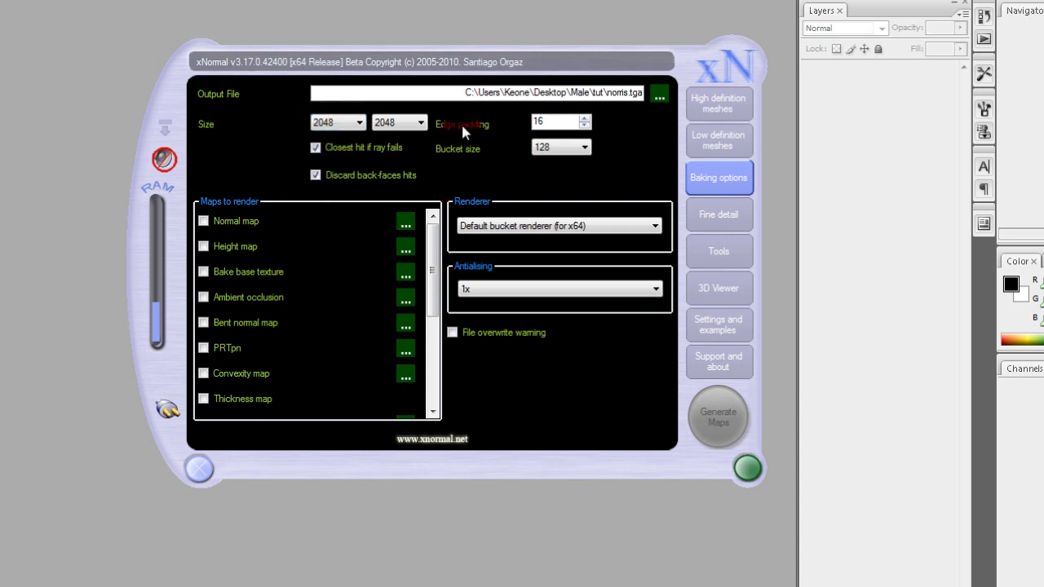
double_click(545, 122)
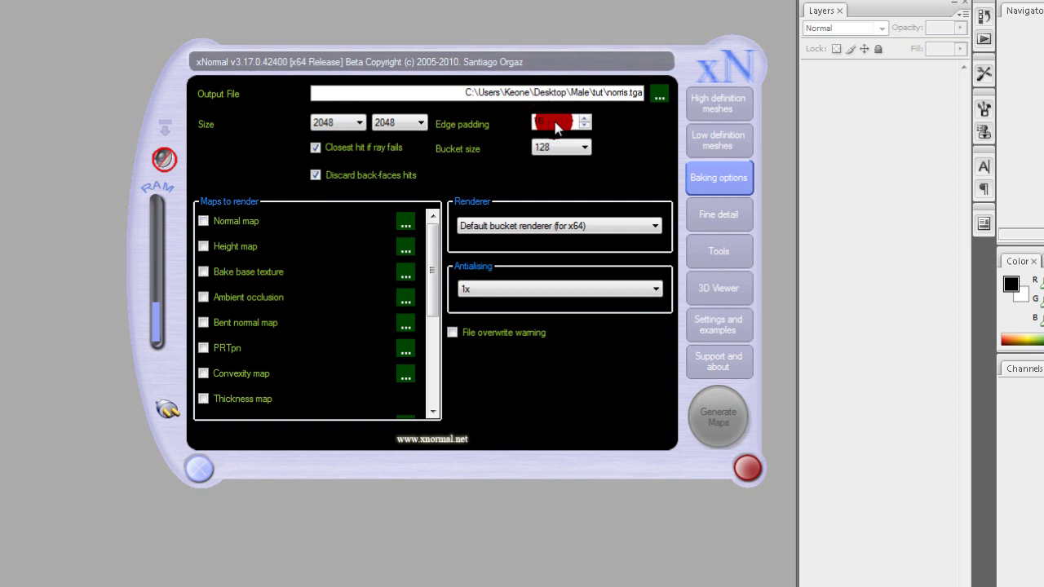
mouse_move(559, 128)
mouse_down()
mouse_move(558, 144)
mouse_move(552, 123)
mouse_up()
click(314, 148)
click(315, 174)
click(552, 147)
Check the renderer and antialiasing settings in the baking options.
click(604, 225)
click(517, 290)
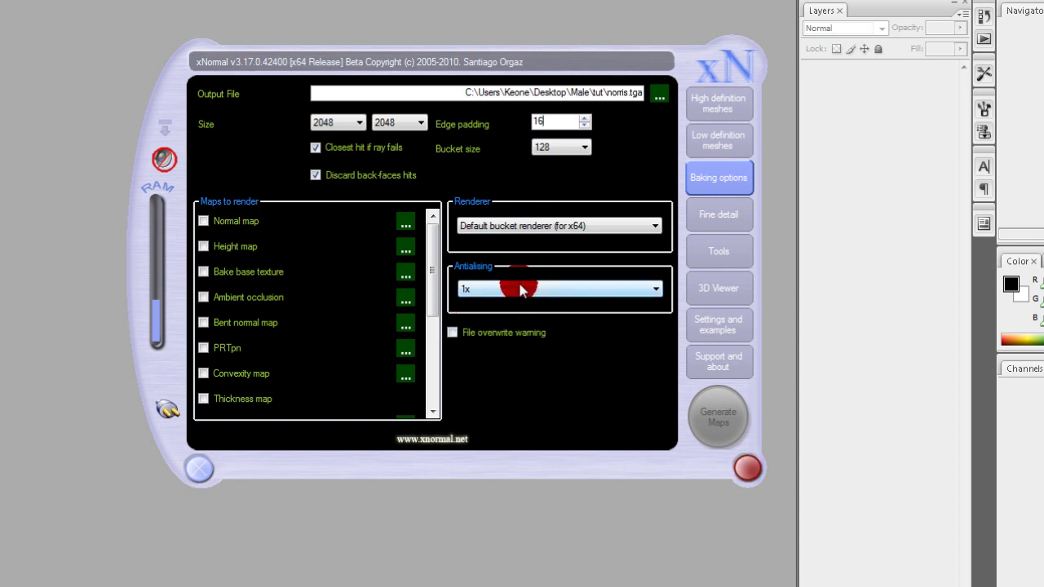
click(536, 285)
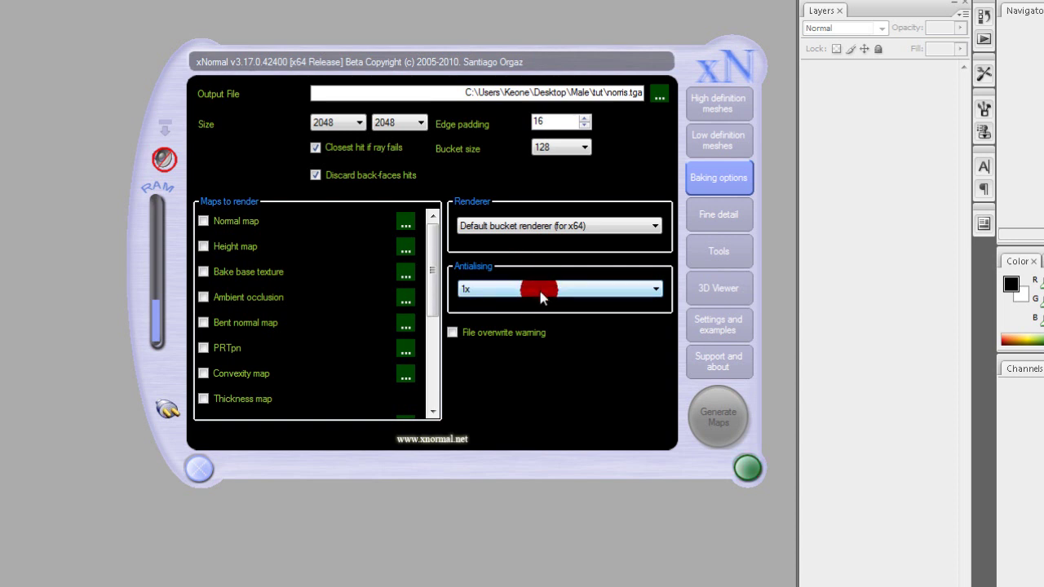
click(473, 283)
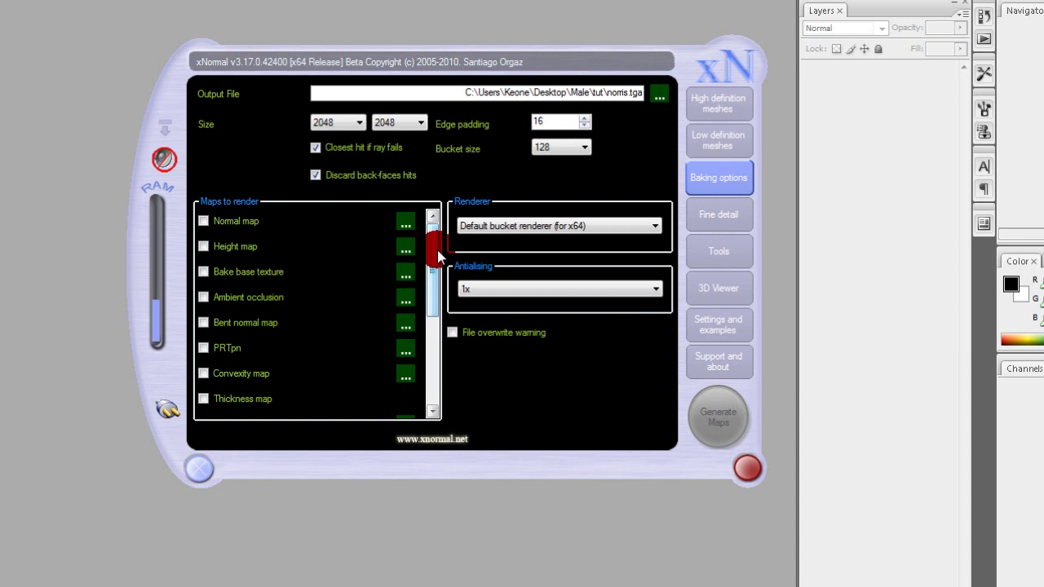
click(411, 254)
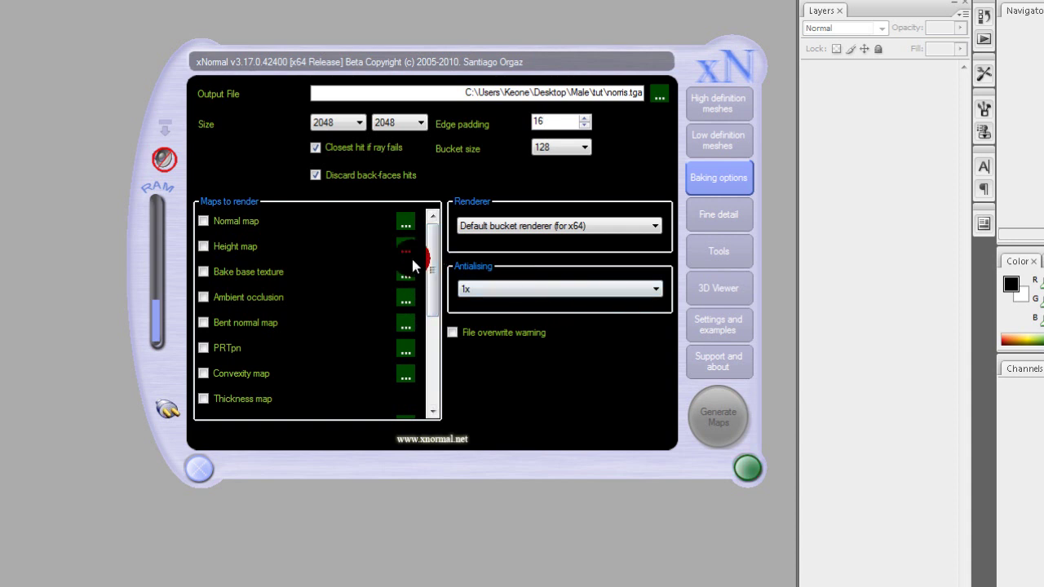
Select Normal map as a map to render and open its settings.
click(204, 221)
click(418, 230)
click(404, 229)
click(421, 230)
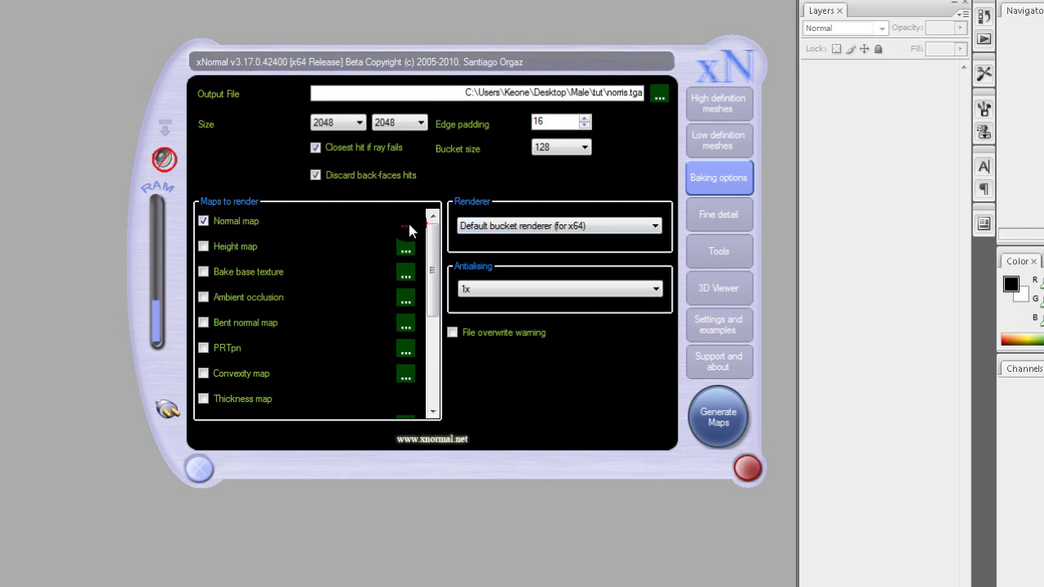
click(408, 225)
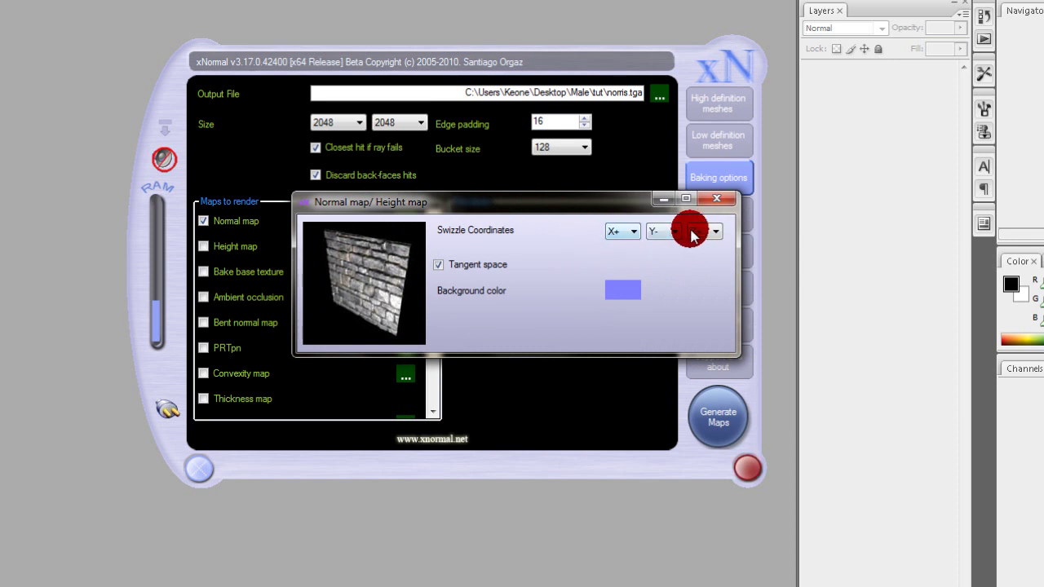
Examine the normal map's background color and swizzle coordinates, and close its settings.
click(626, 295)
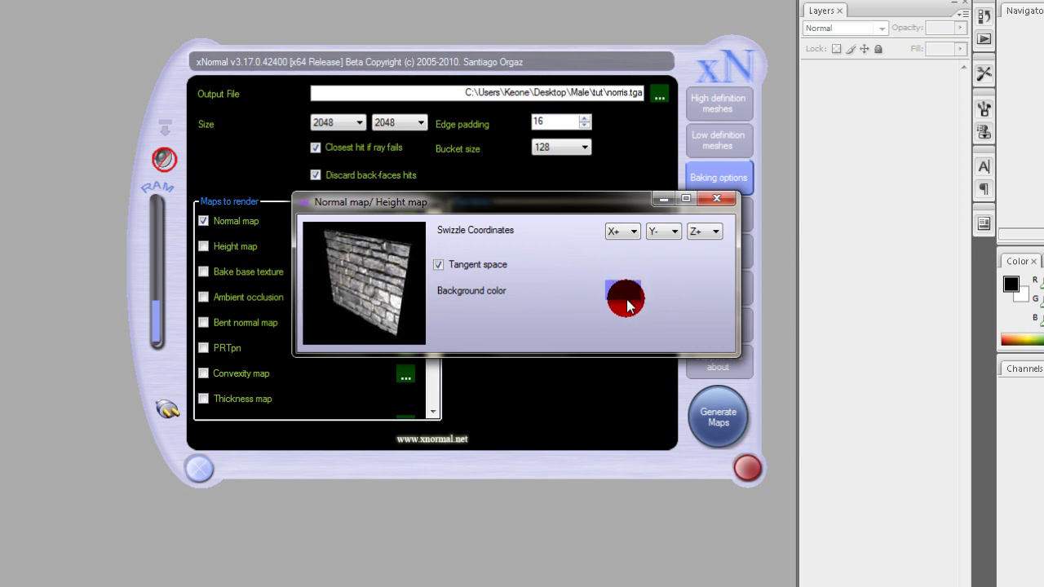
click(614, 231)
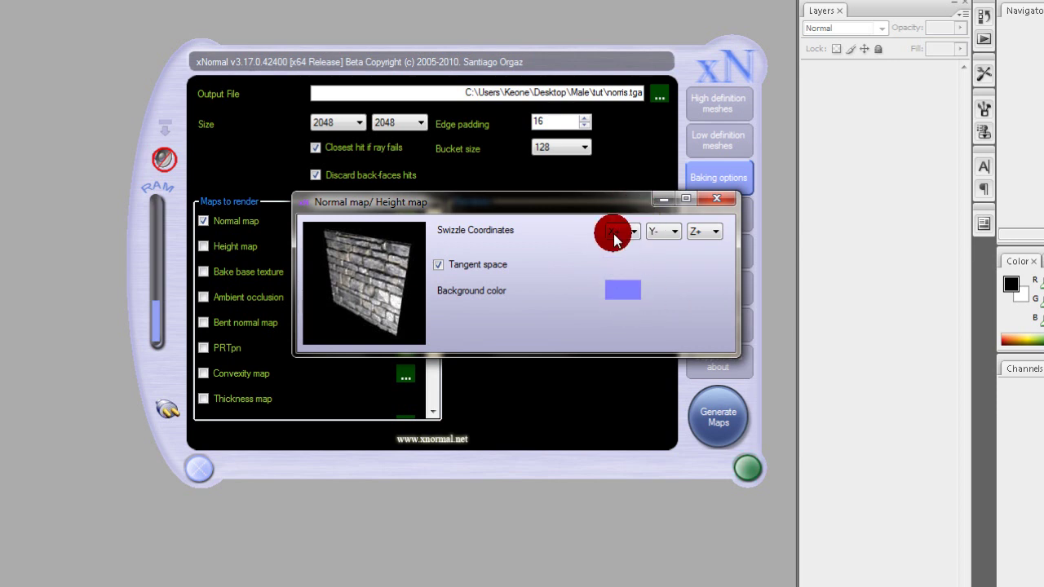
click(674, 234)
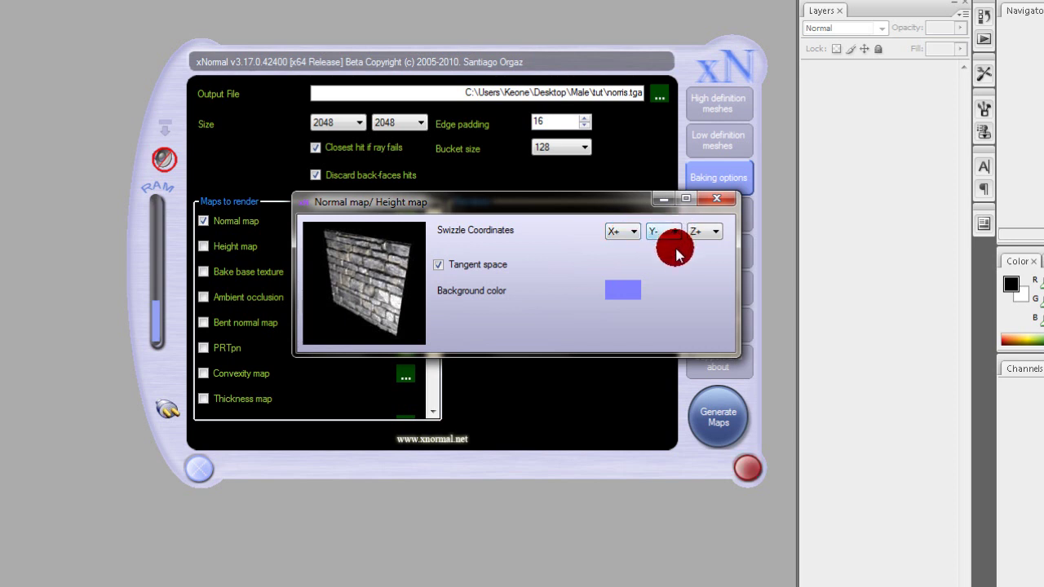
click(674, 236)
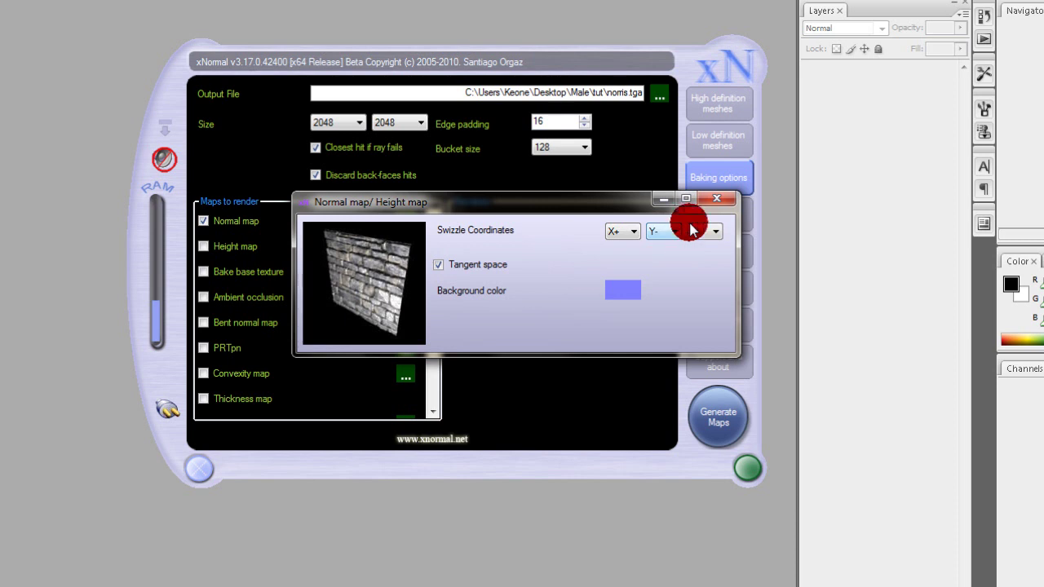
click(717, 199)
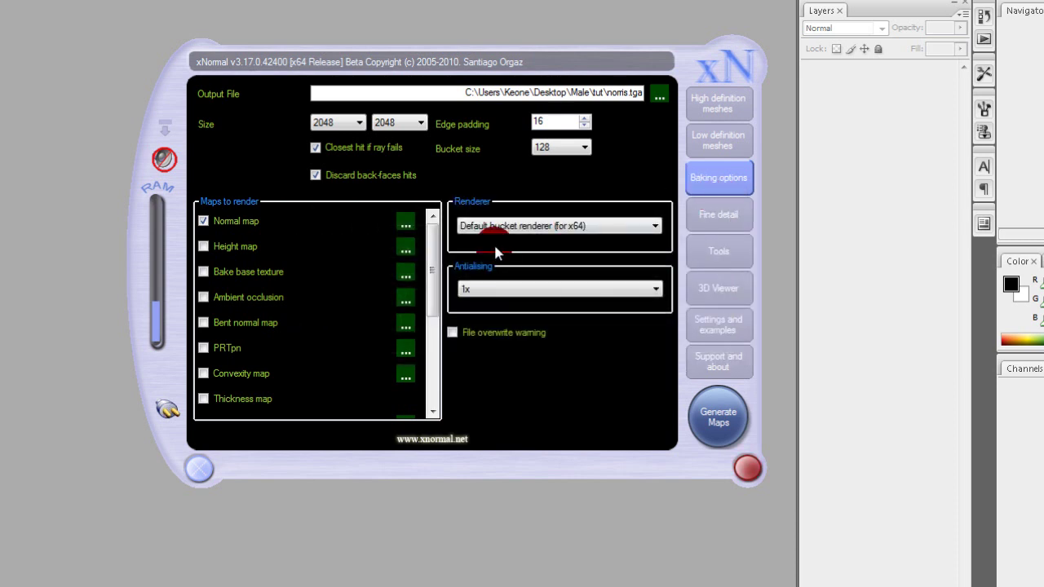
Select Bake highpoly's vertex colors as a map to render and open its settings.
drag(433, 249, 434, 397)
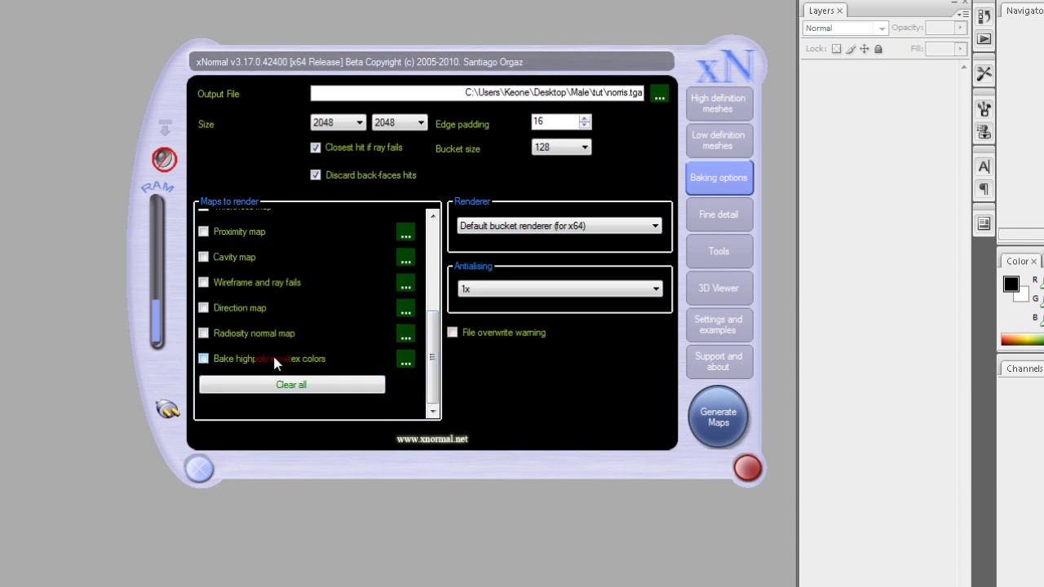
drag(206, 364, 205, 361)
click(404, 360)
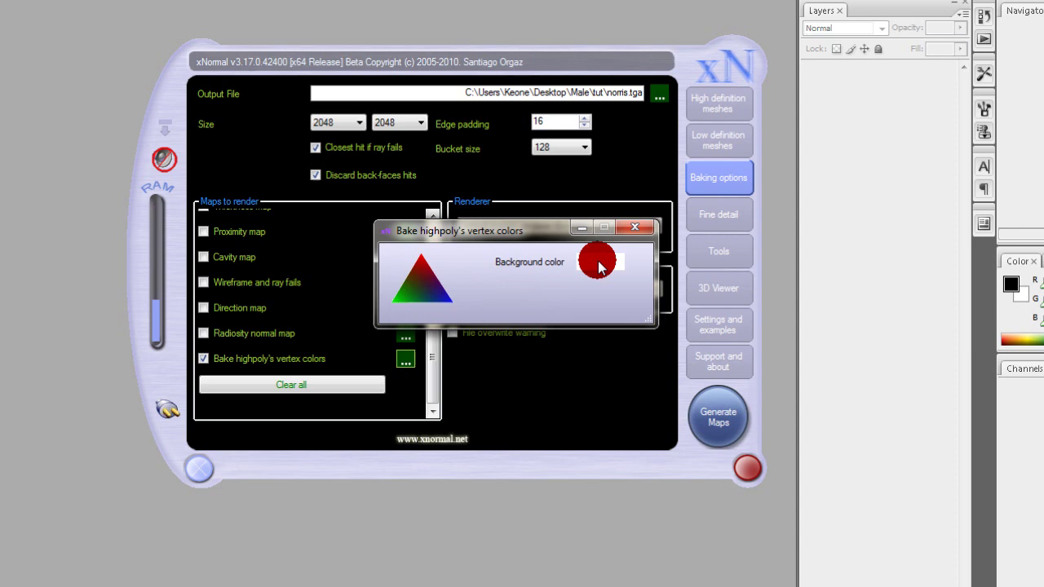
Set the background color of the highpoly vertex color bake to black and close its settings.
click(600, 268)
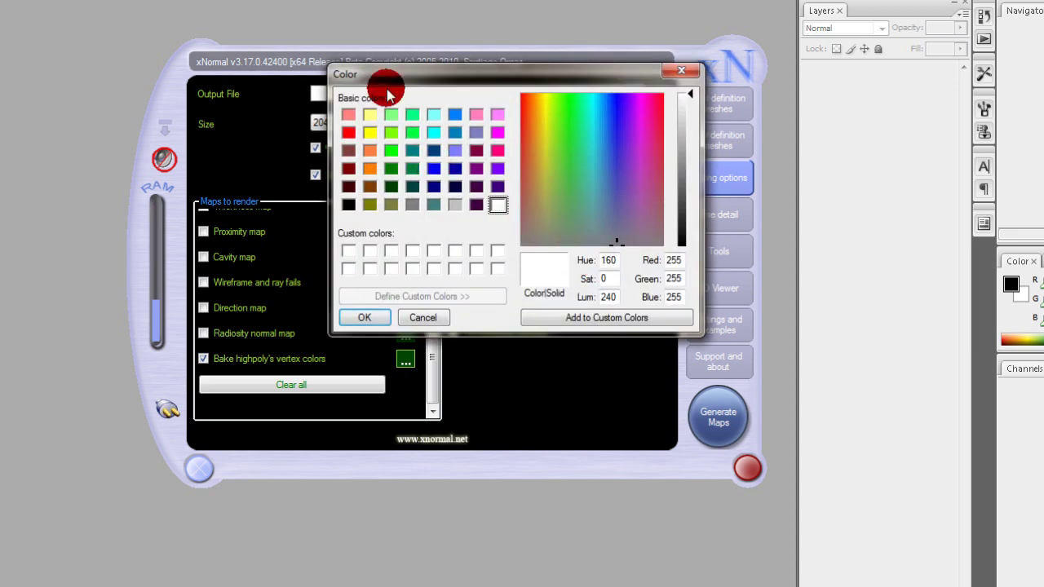
click(349, 205)
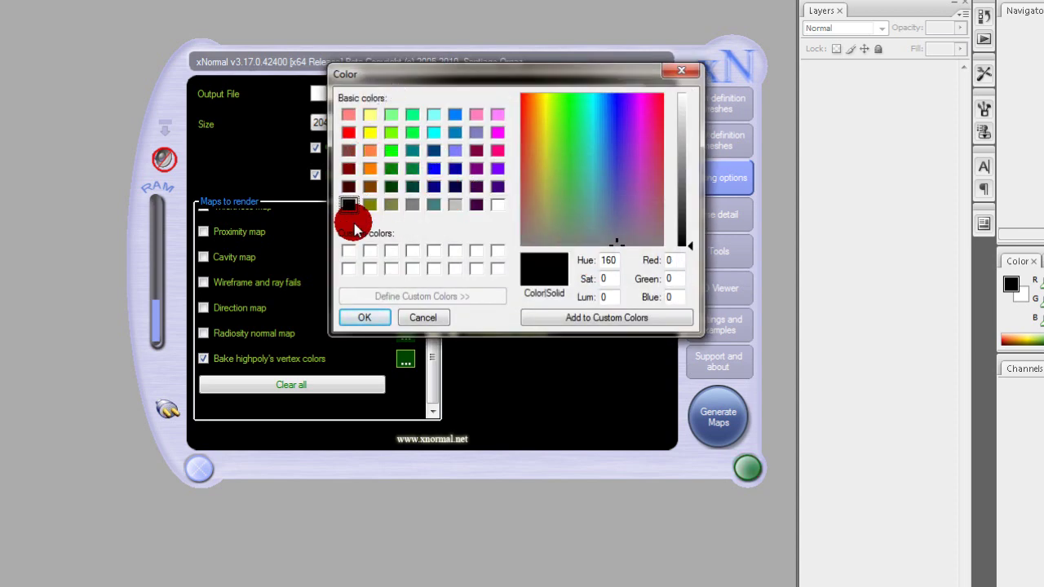
click(366, 318)
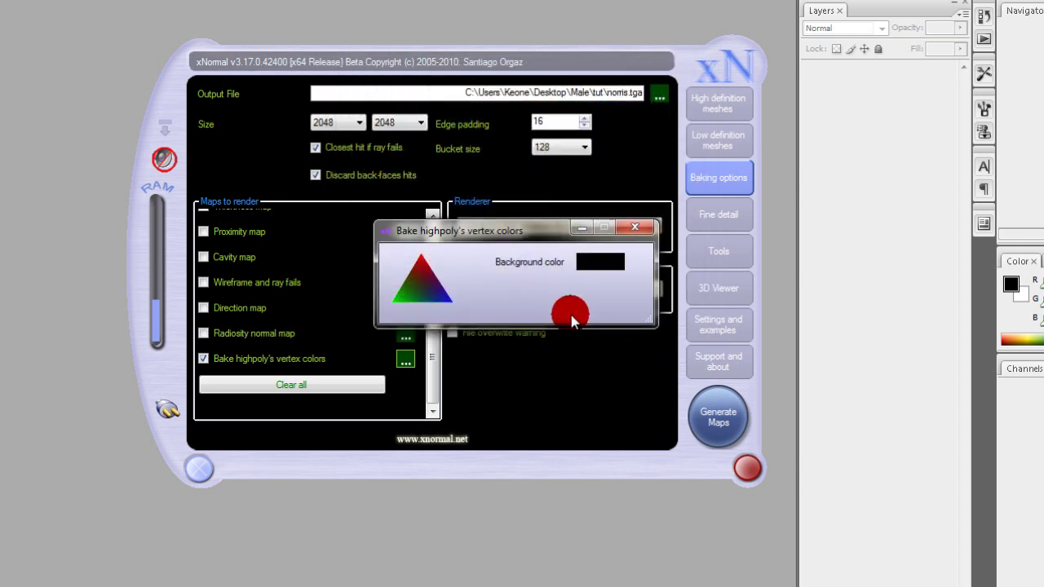
click(635, 227)
Set the background color of the highpoly vertex color bake to white and close its settings.
click(405, 365)
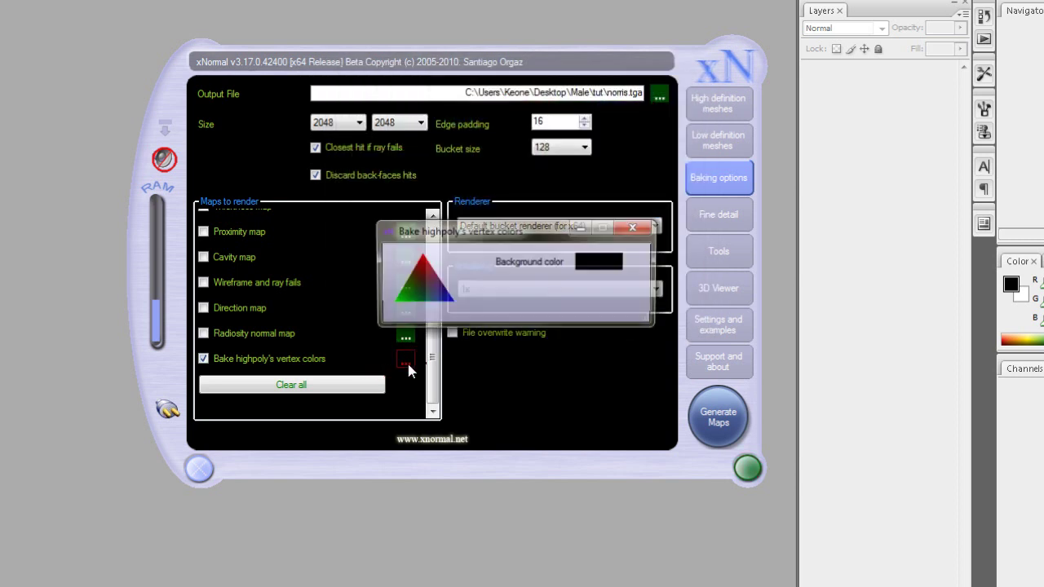
click(589, 266)
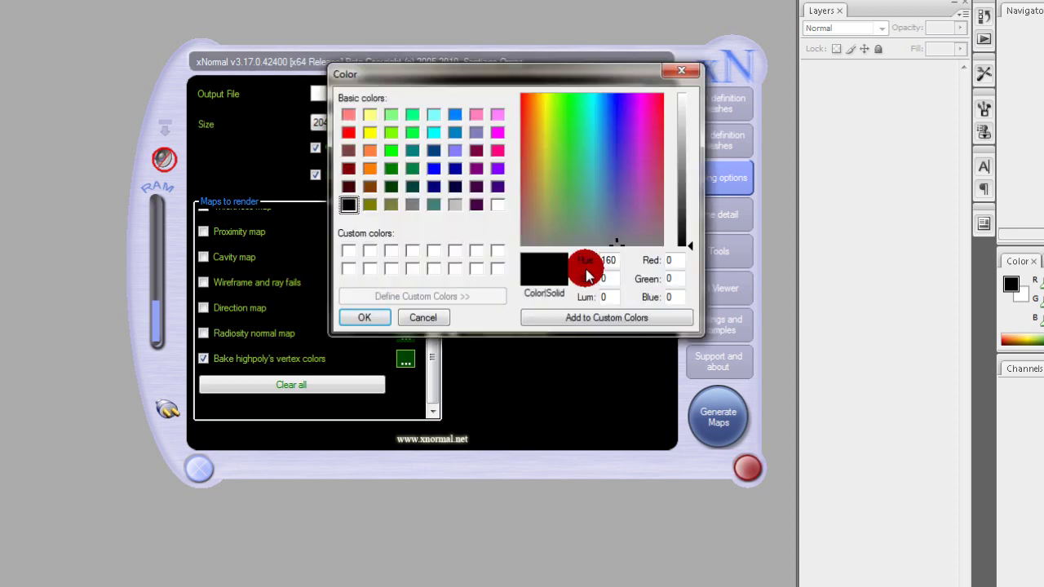
click(498, 205)
click(365, 316)
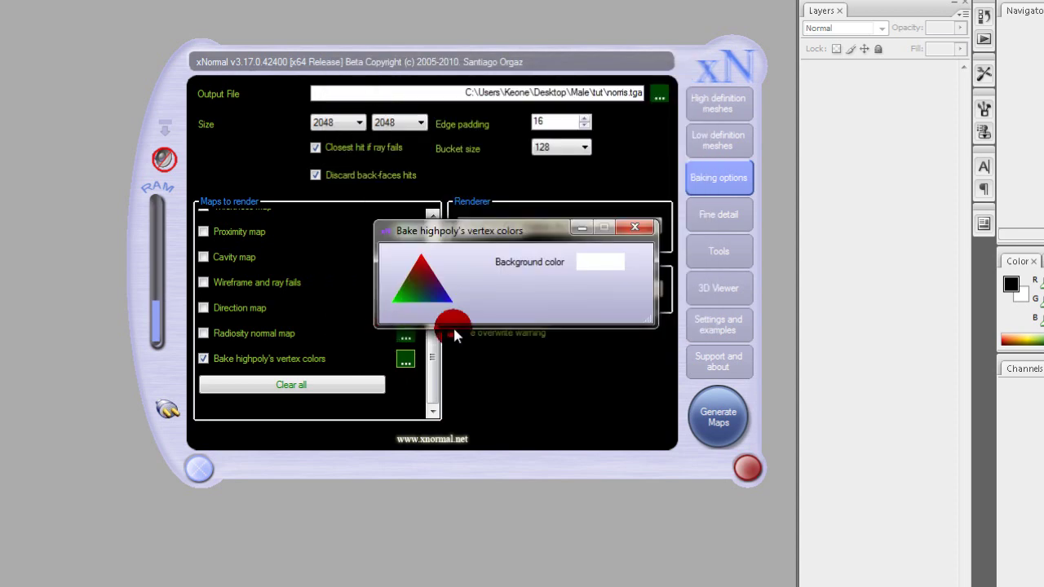
click(631, 227)
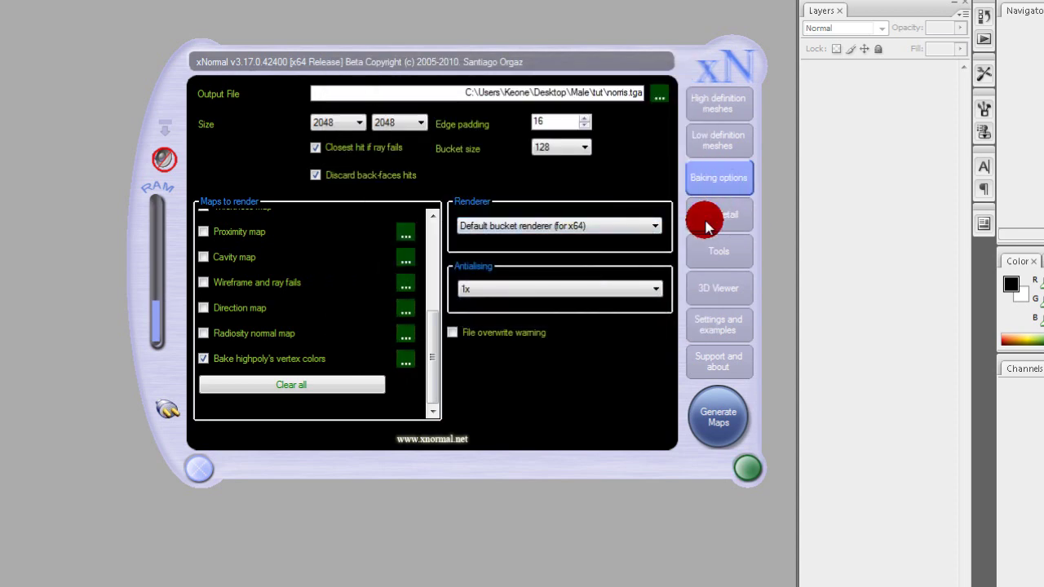
Generate the normal map and the highpoly vertex color map, and close the preview.
click(716, 416)
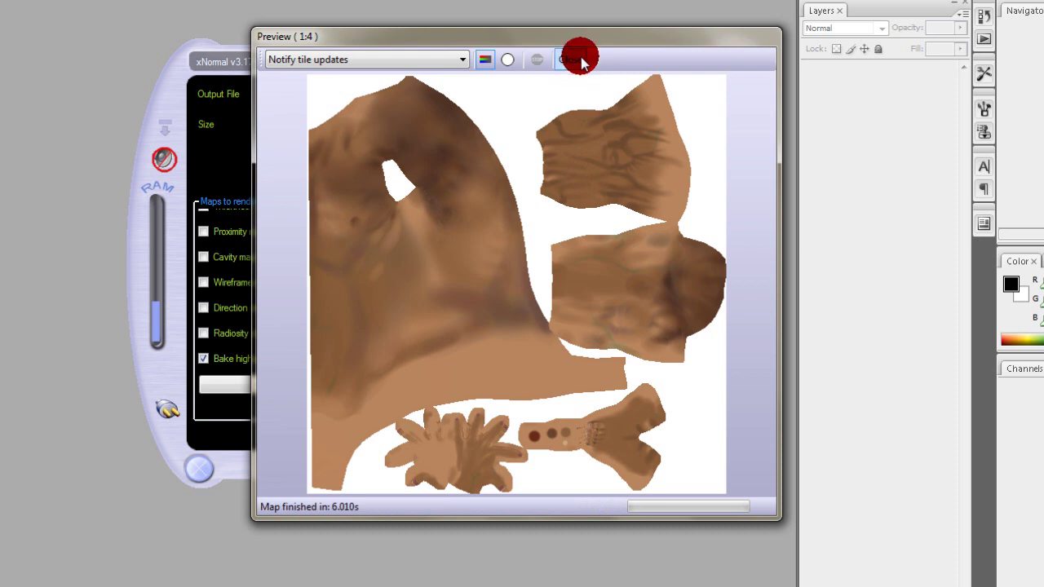
click(575, 60)
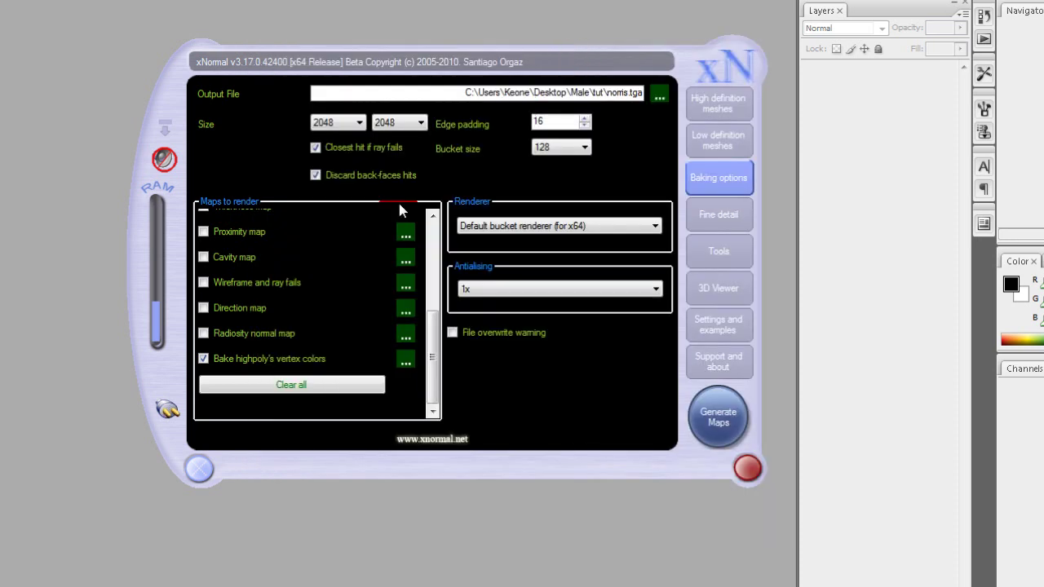
Deselect Bake highpoly's vertex colors and Normal map from the maps to render.
click(199, 363)
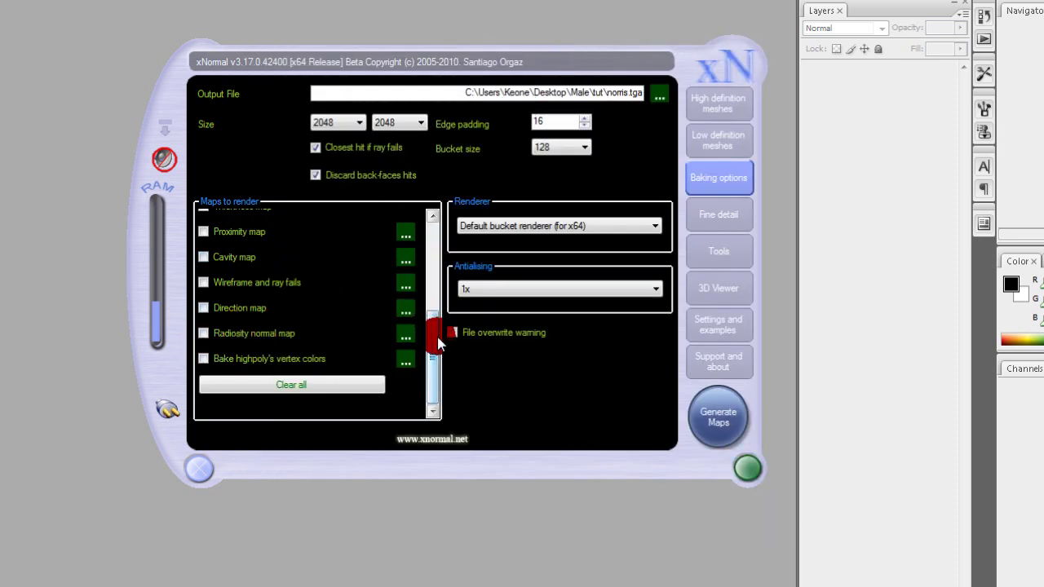
drag(436, 339, 434, 246)
click(204, 218)
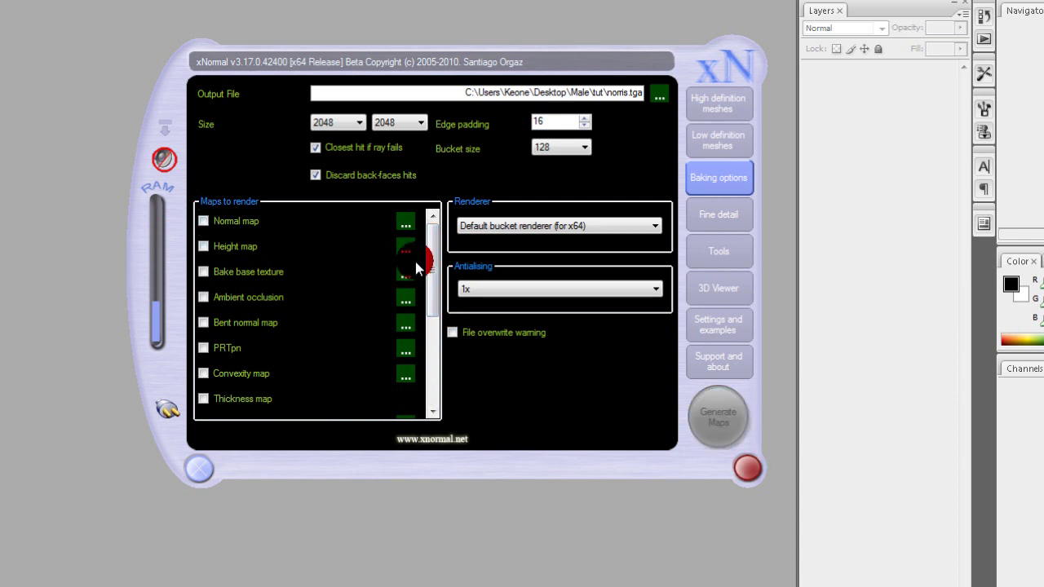
Enable Ignore per-vertex color for the high definition mesh, check the low definition mesh list, and return to the baking options.
click(732, 103)
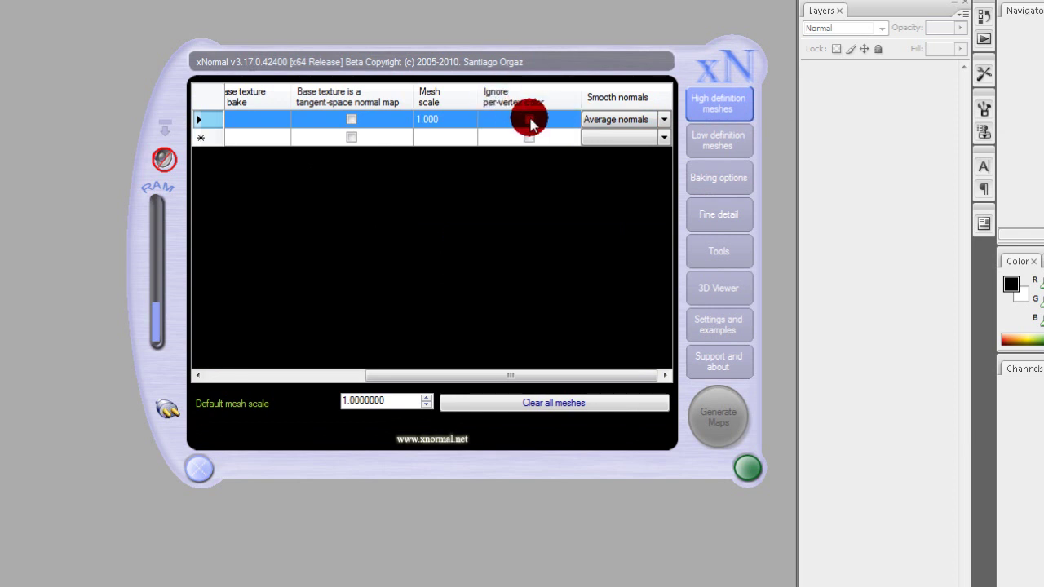
click(529, 119)
click(716, 143)
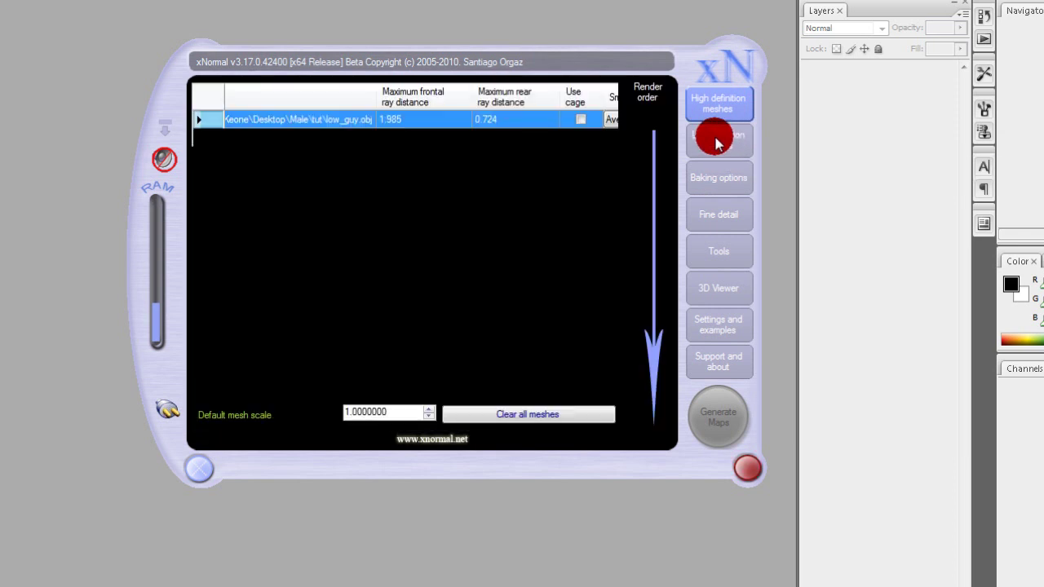
click(729, 194)
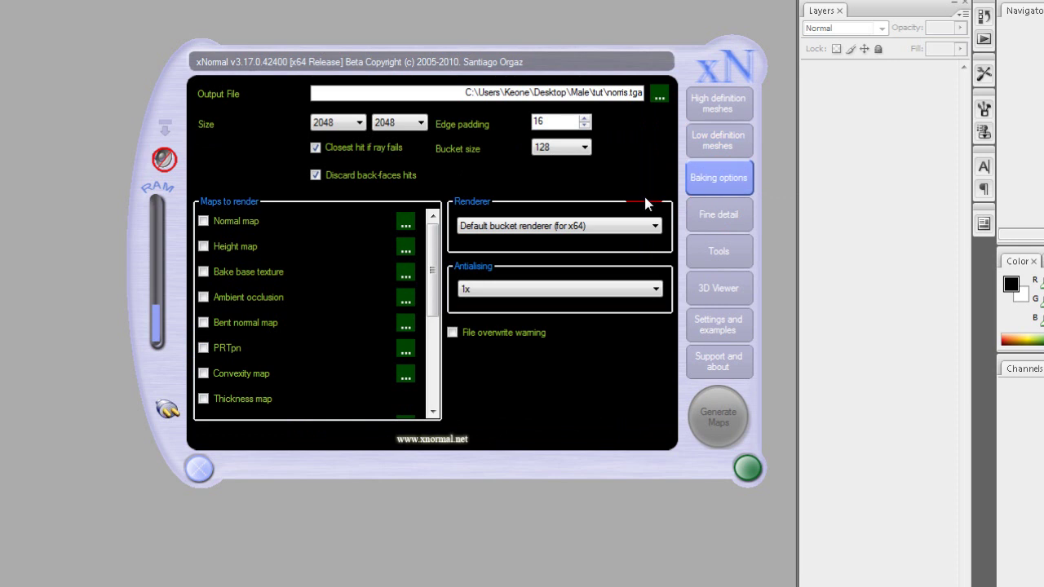
Enable Ambient occlusion in the maps to render, review its occlusion map settings and close them.
click(202, 298)
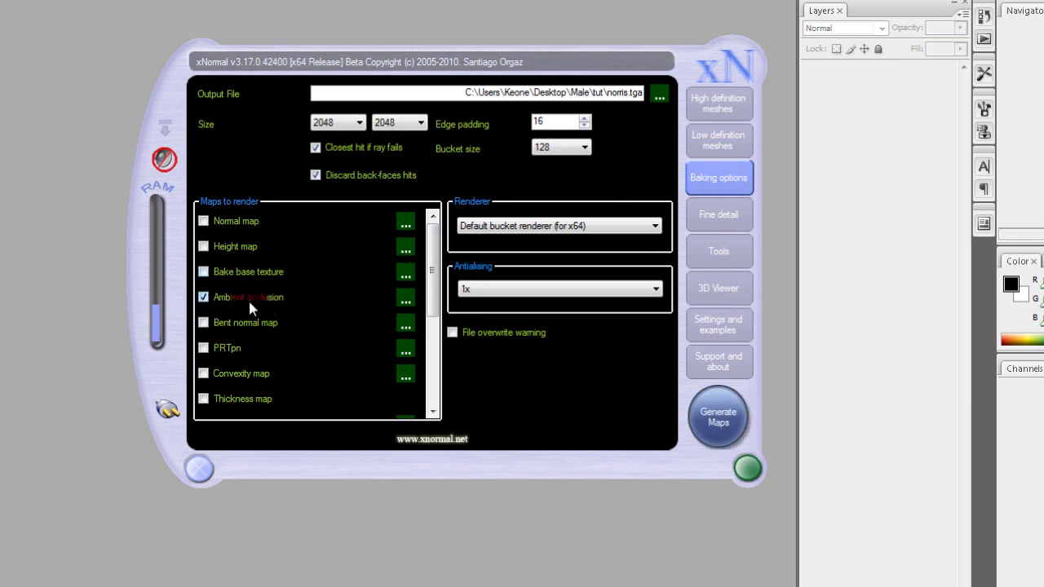
click(410, 299)
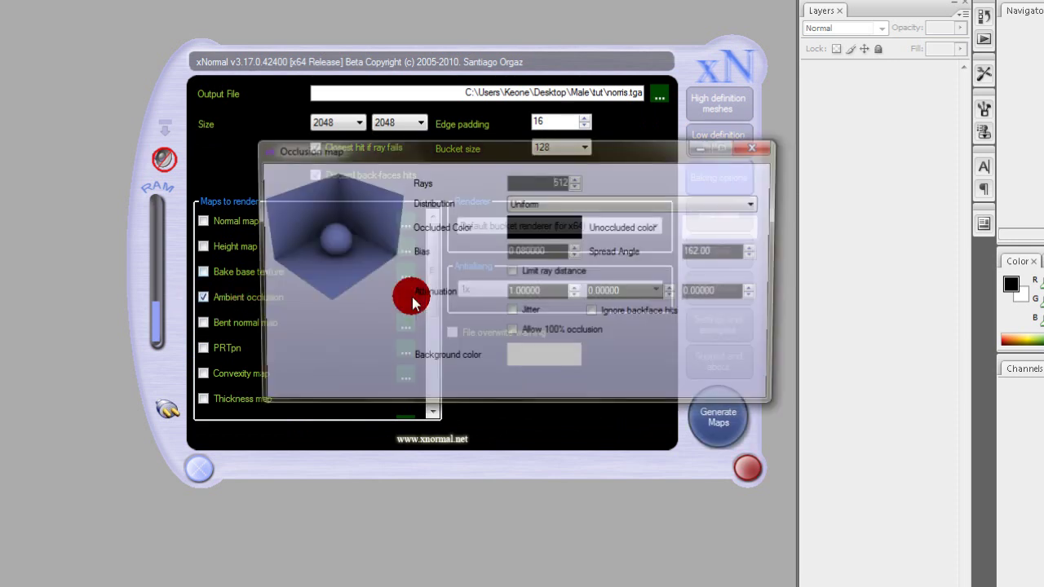
mouse_move(549, 187)
mouse_down()
mouse_move(576, 183)
mouse_move(551, 189)
mouse_up()
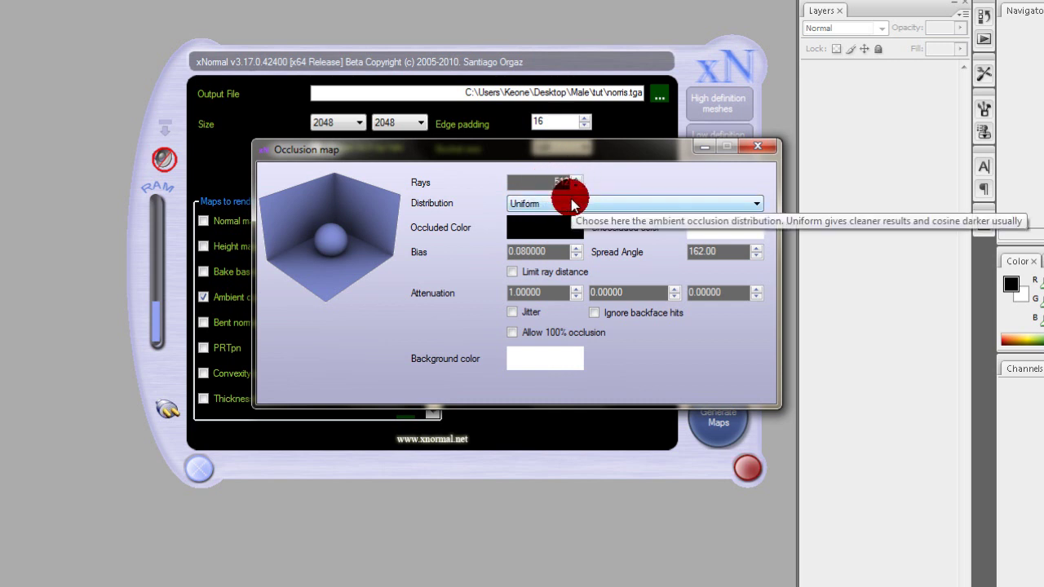
click(758, 146)
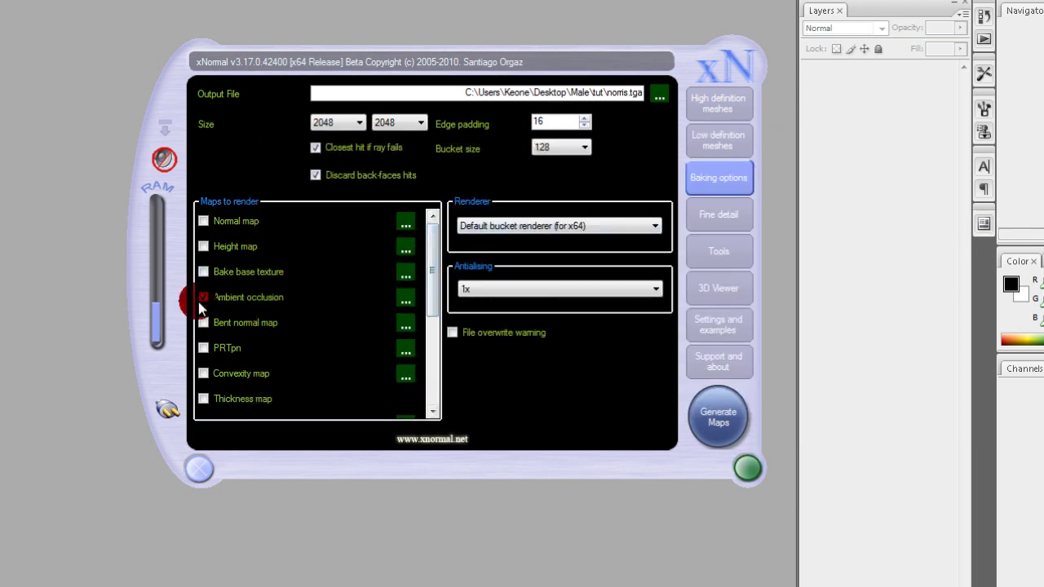
click(728, 414)
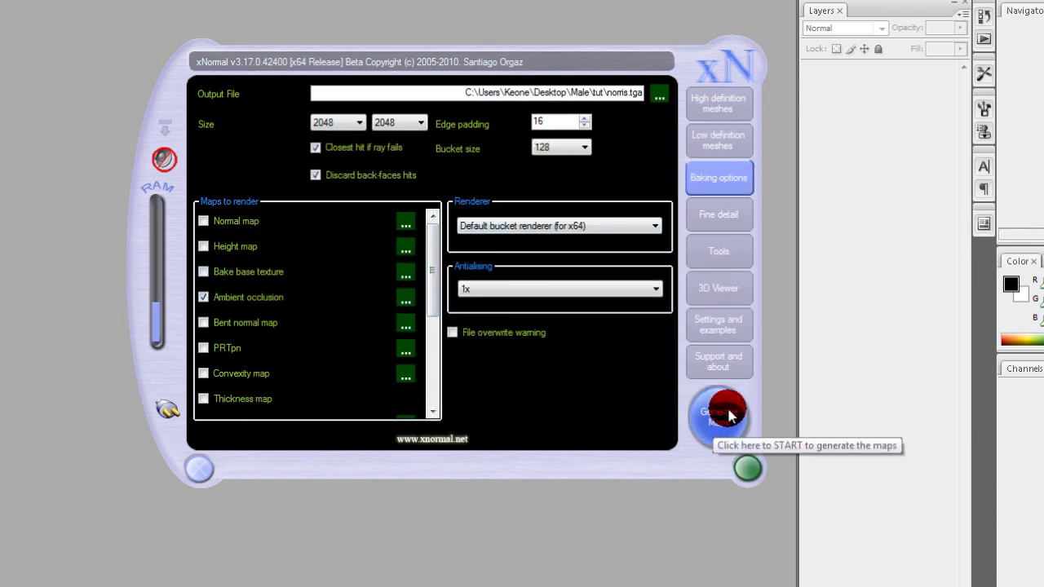
click(723, 429)
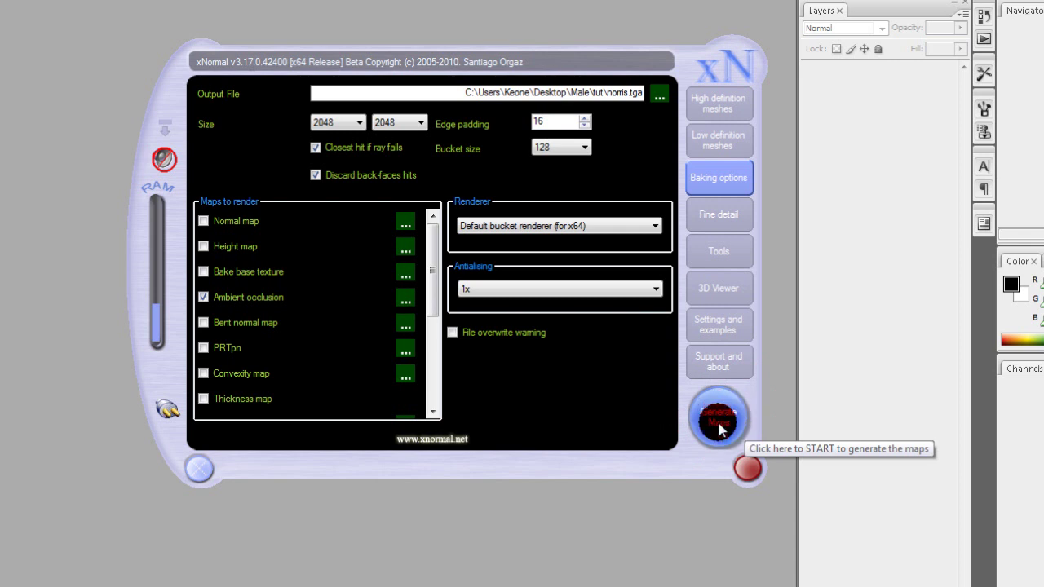
click(705, 421)
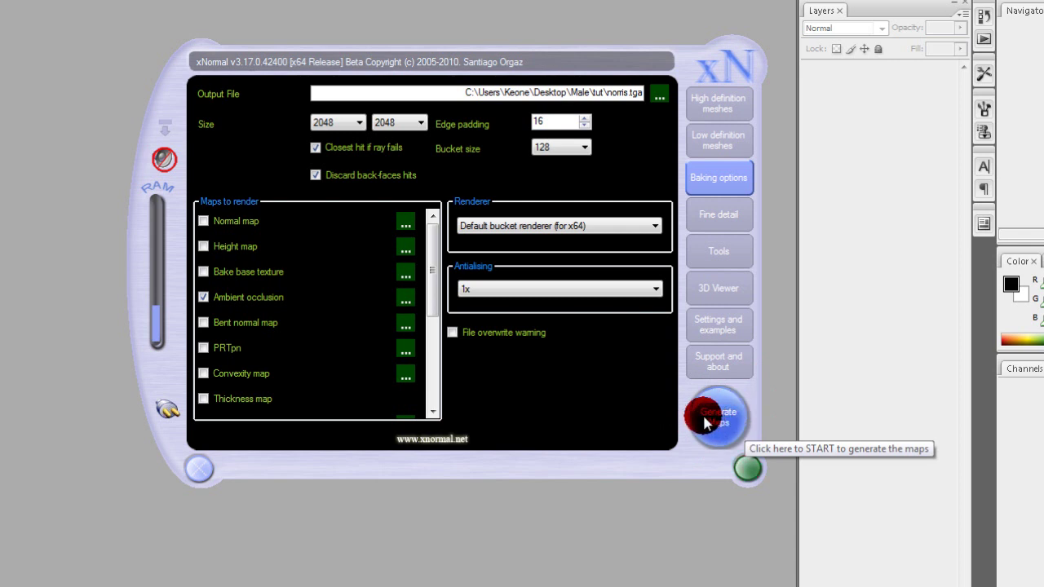
click(245, 298)
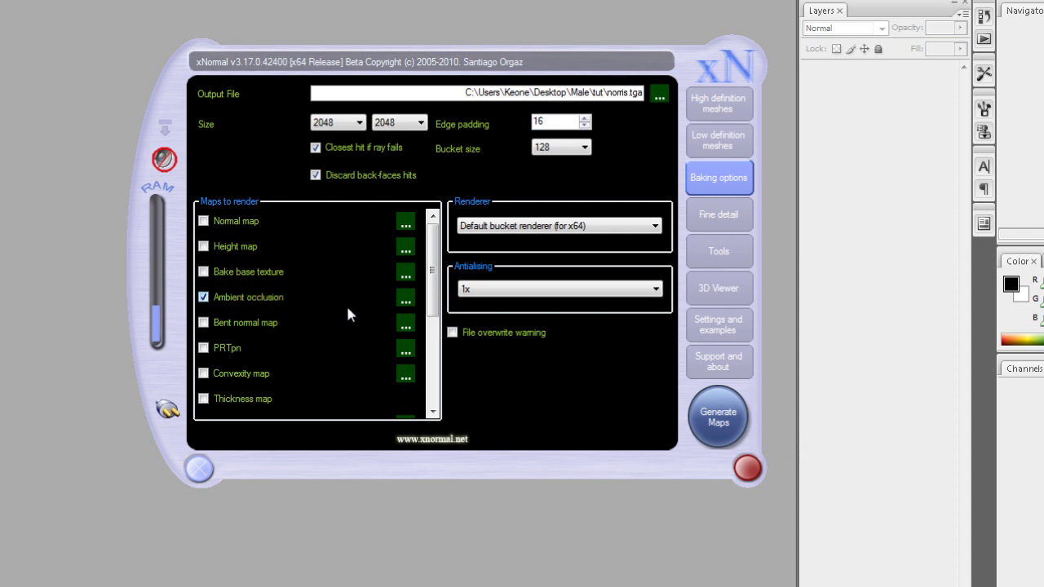
click(445, 294)
click(229, 300)
Switch to 3ds Max and examine the muscular character body in the shaded viewport.
click(127, 586)
middle_drag(337, 432, 383, 362)
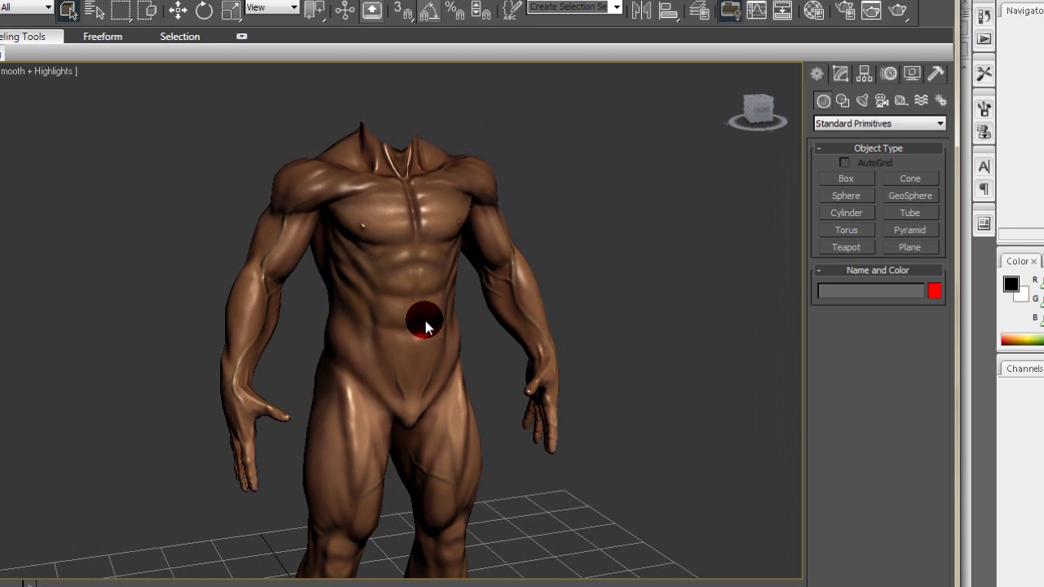